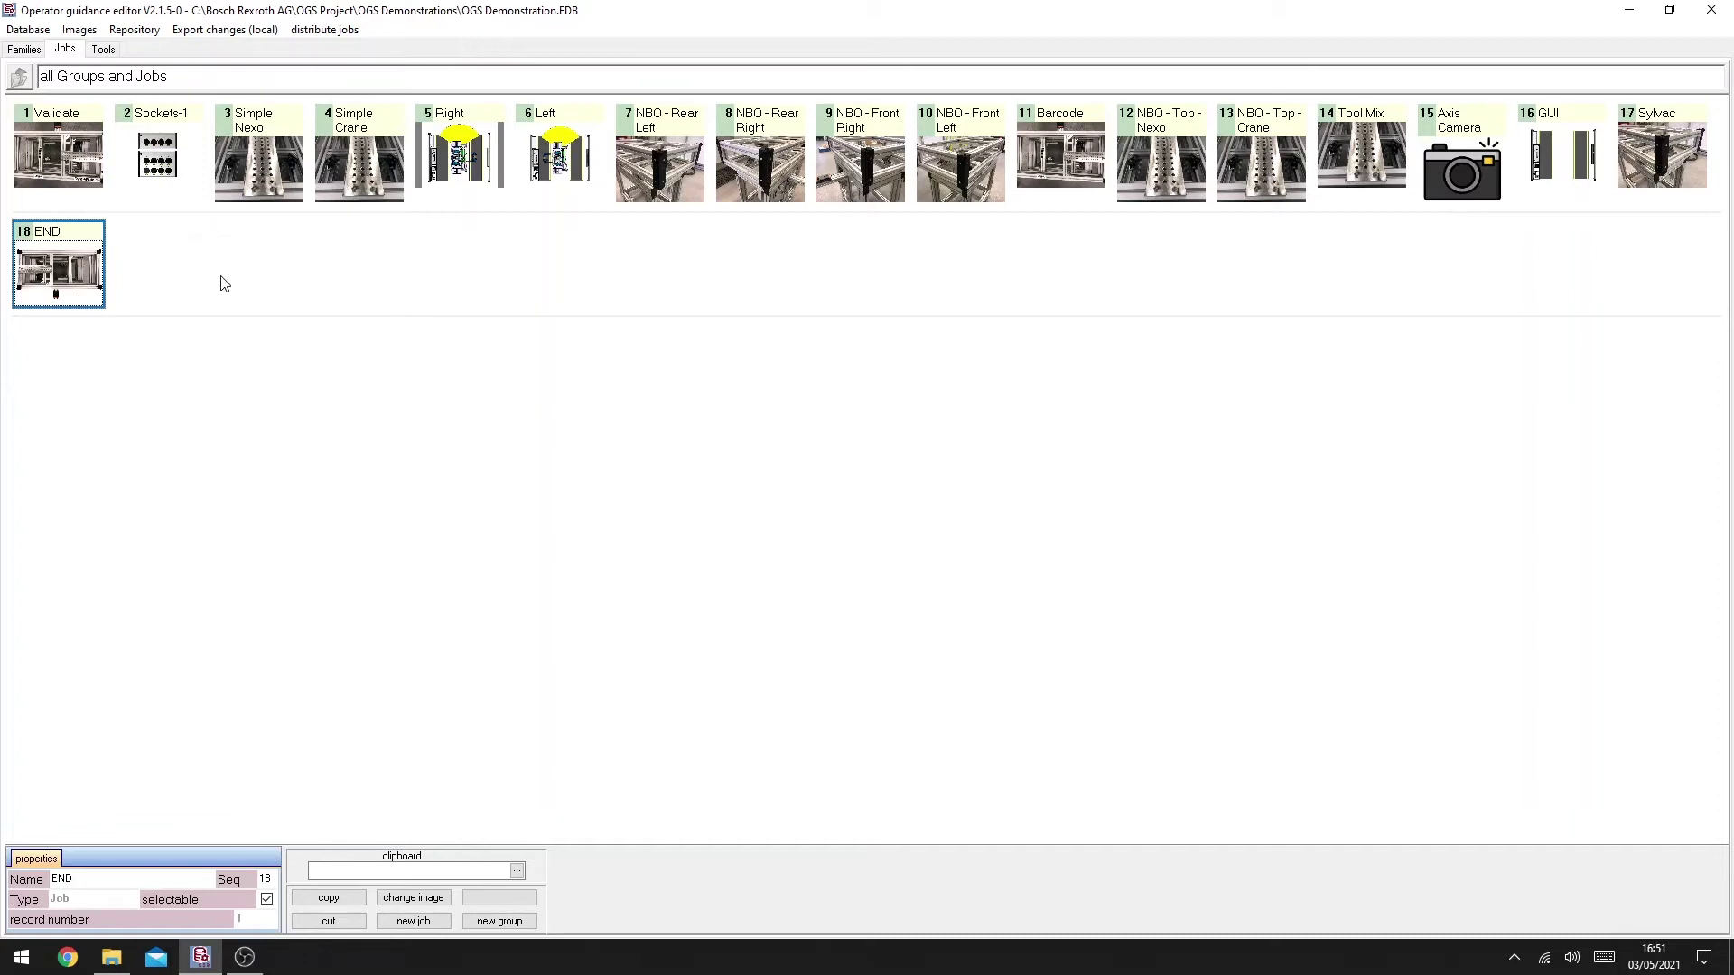
Step: Create a new job named 'Battery Module 1'
click(412, 921)
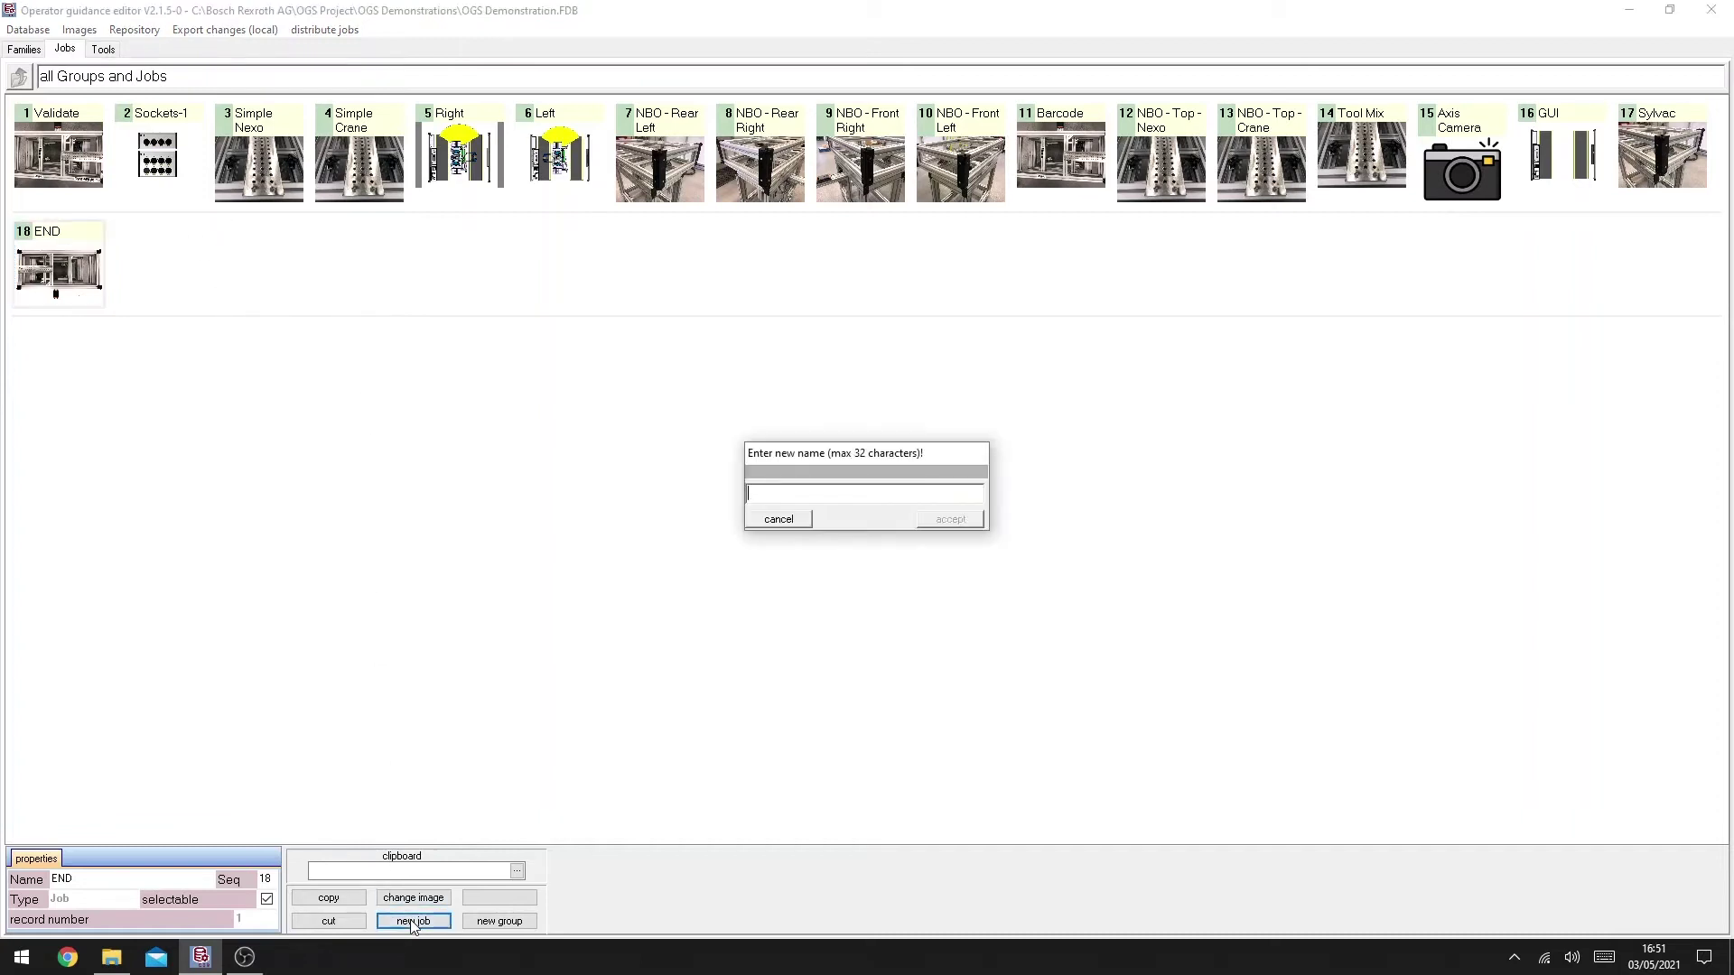
text(Battery Module 1)
key(Return)
Step: Set the job's bolting configuration image to Battery2.png
double_click(161, 311)
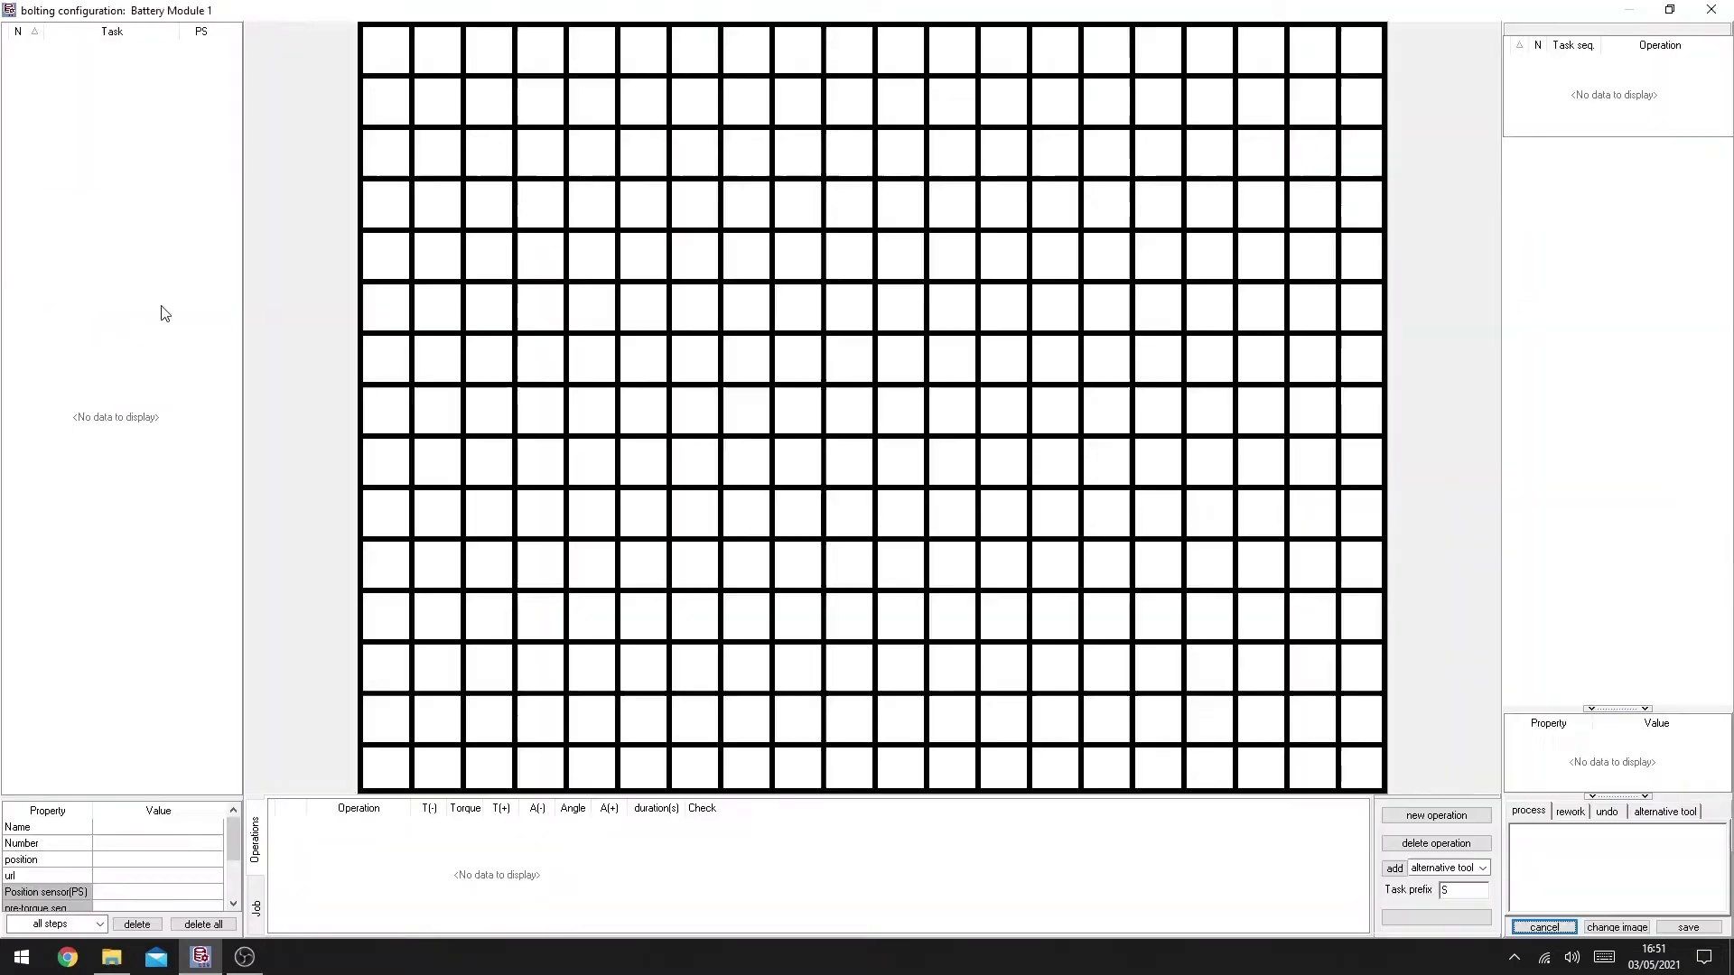
click(1614, 929)
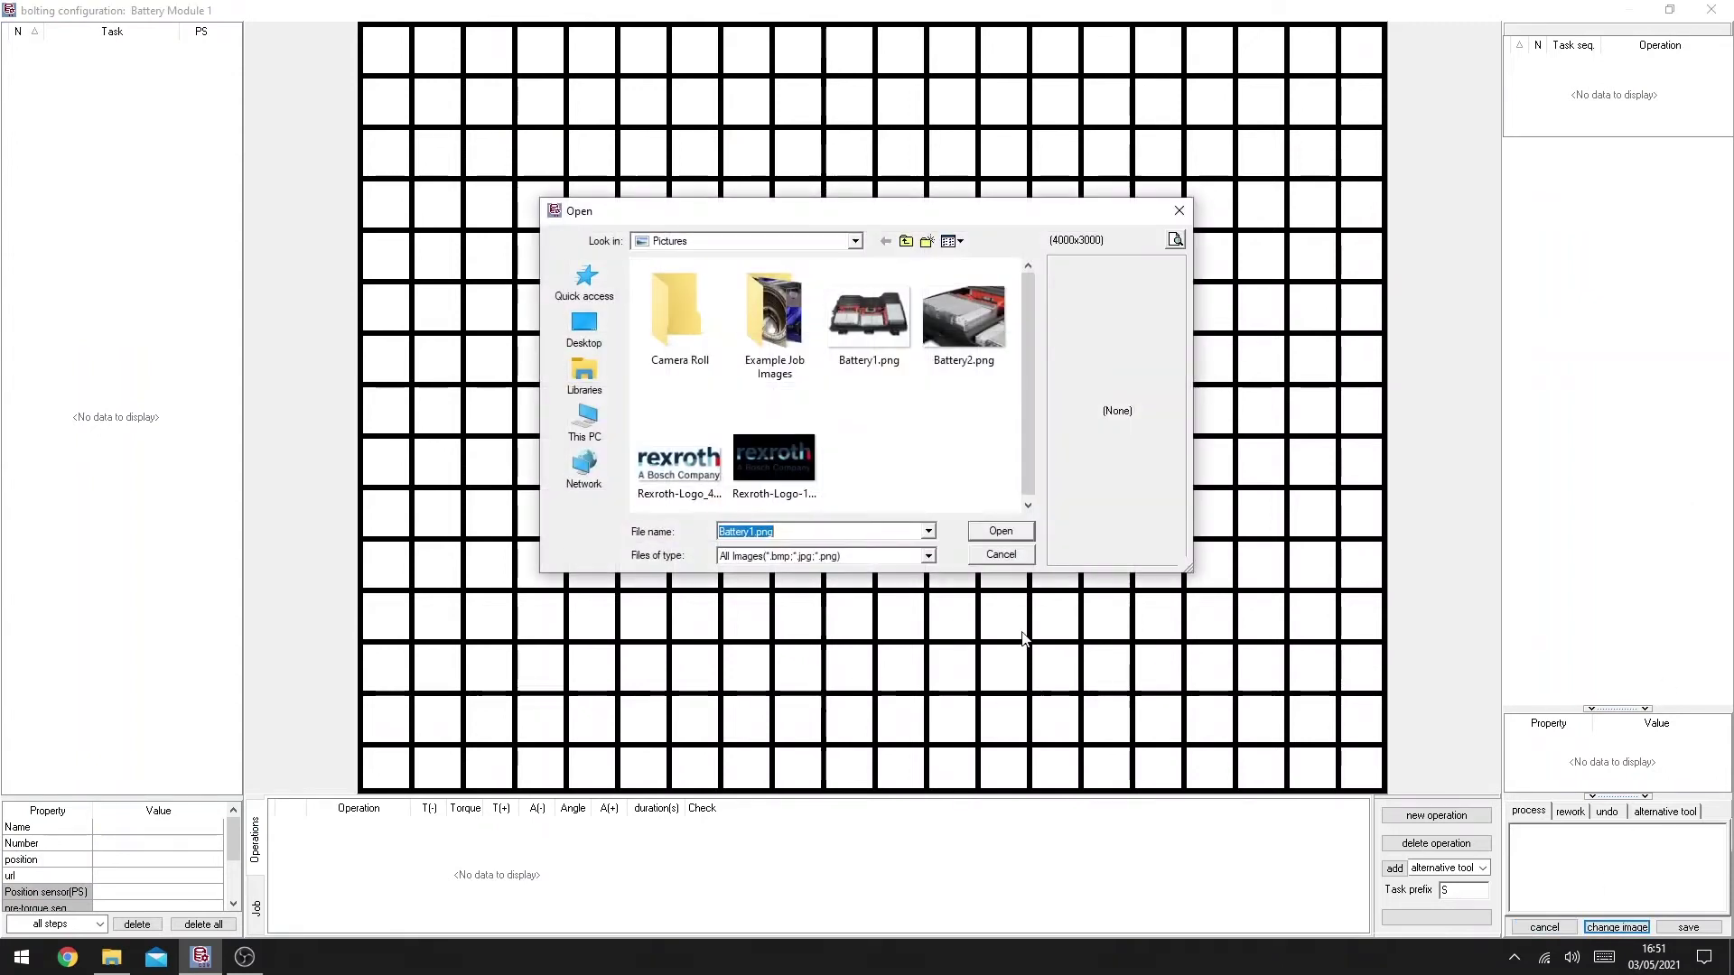
click(952, 318)
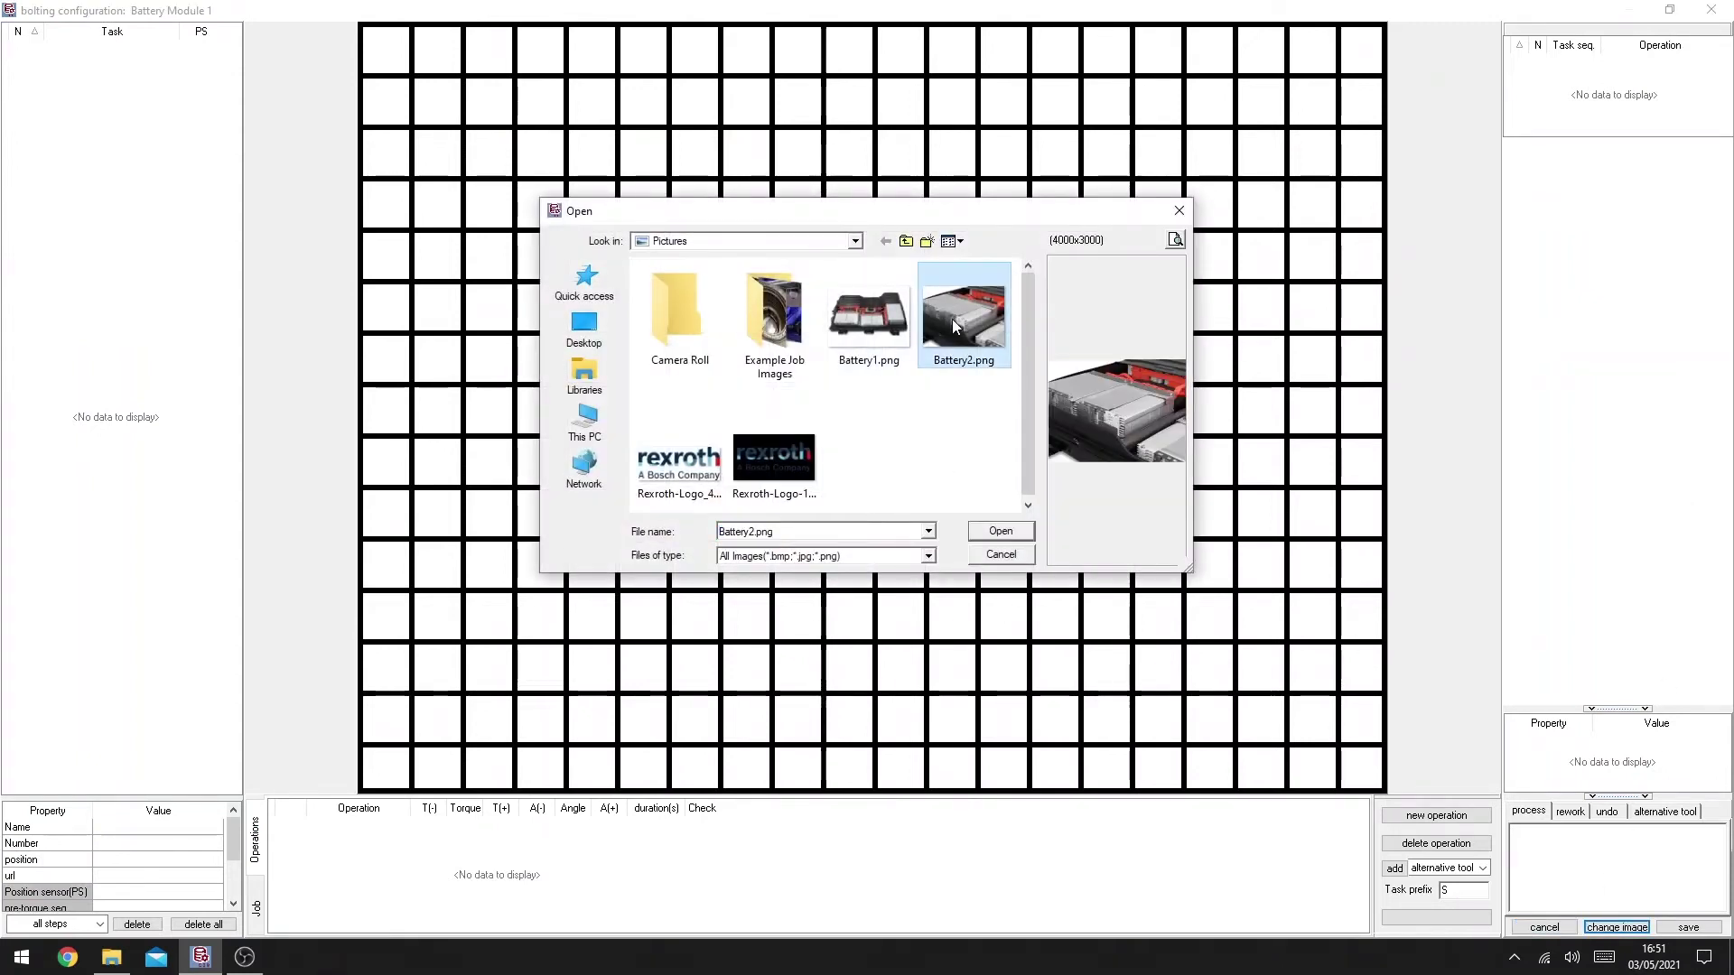
click(998, 533)
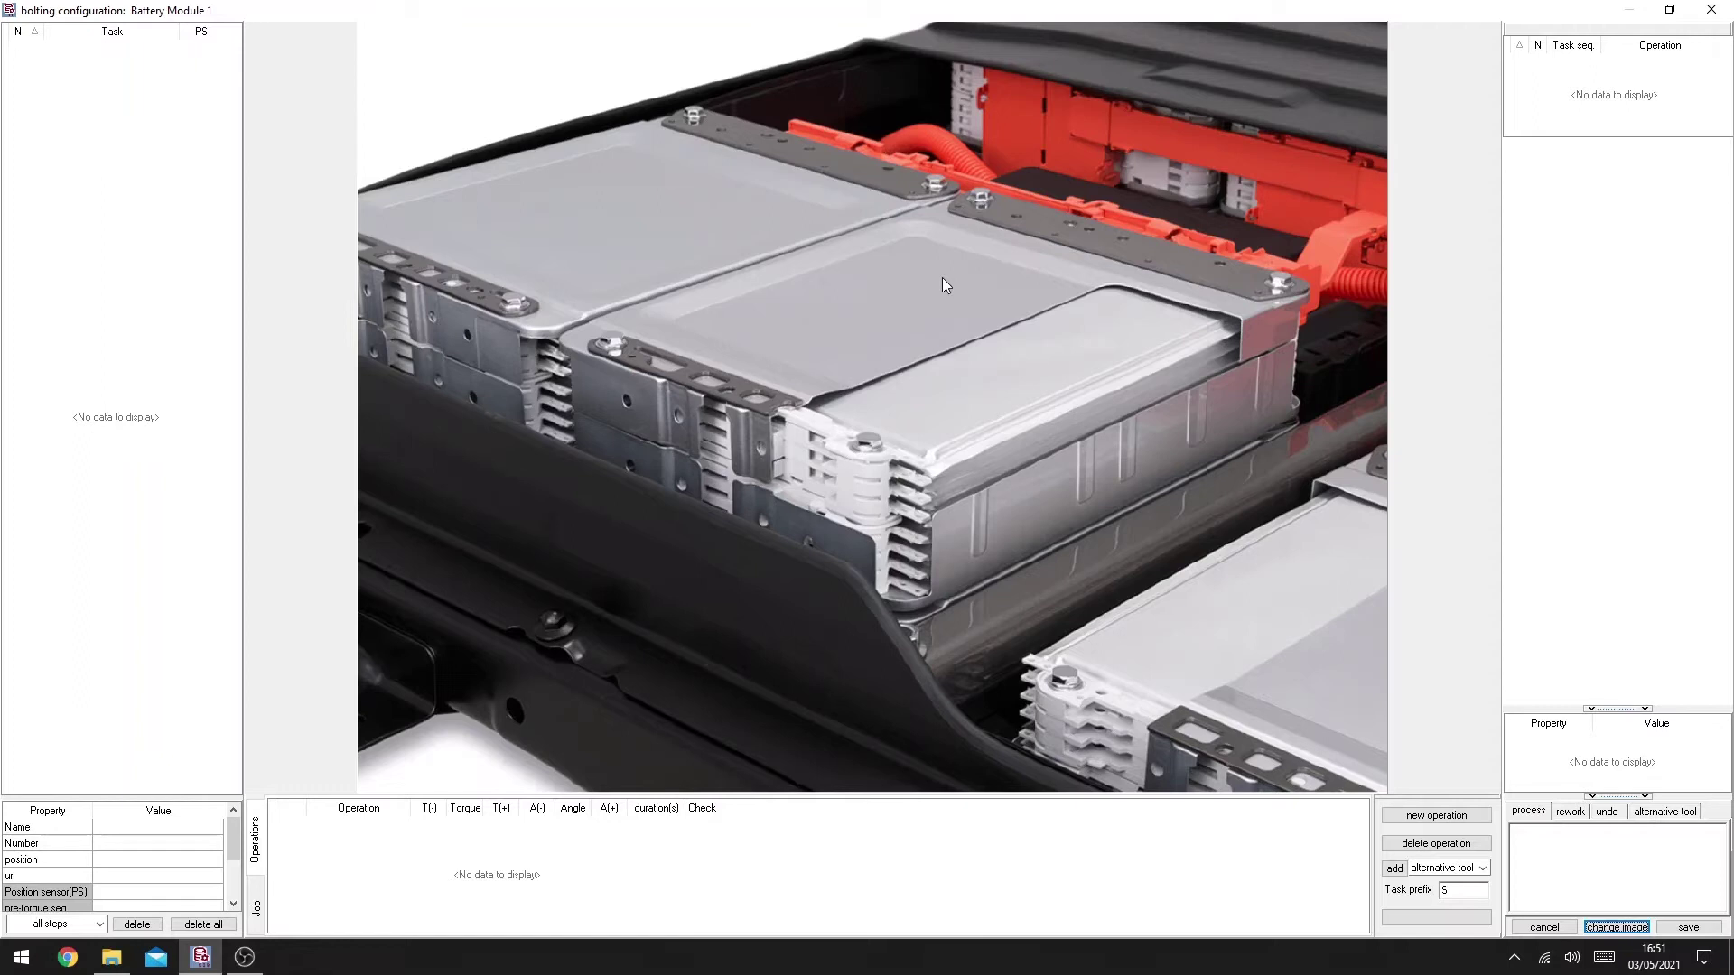
Step: Change the task prefix from S to B and place bolt tasks B1–B4 on four module bolts
click(1459, 890)
drag(1459, 891, 1439, 890)
text(B)
click(610, 343)
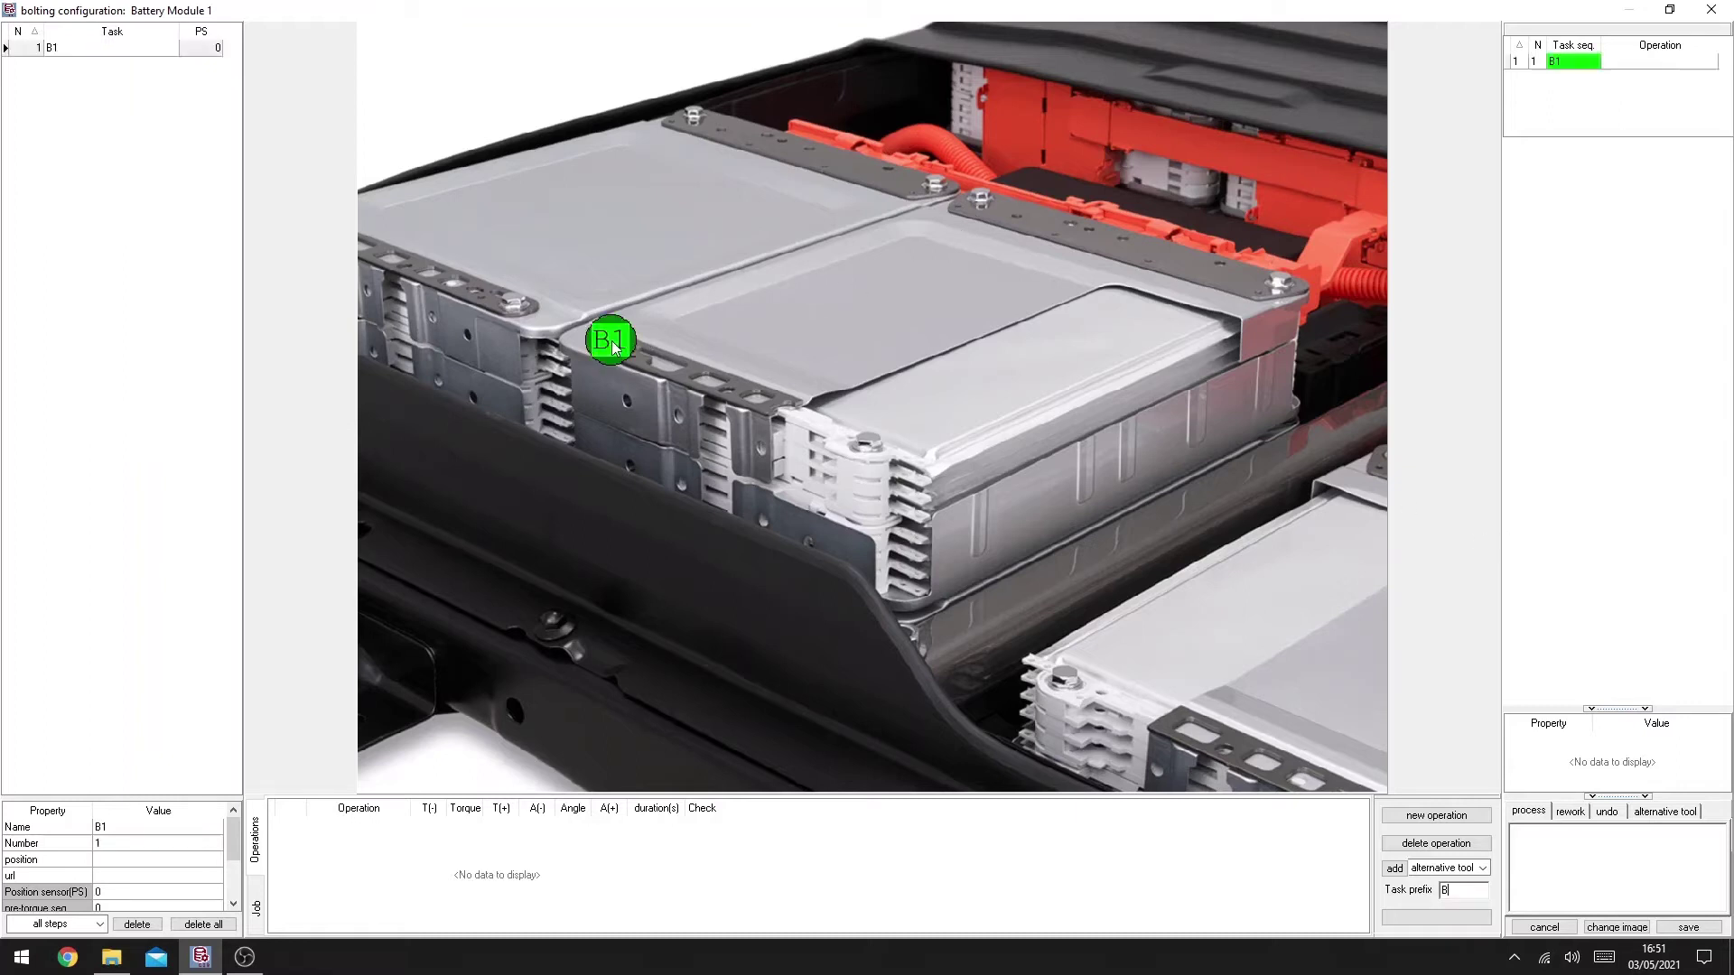
click(979, 192)
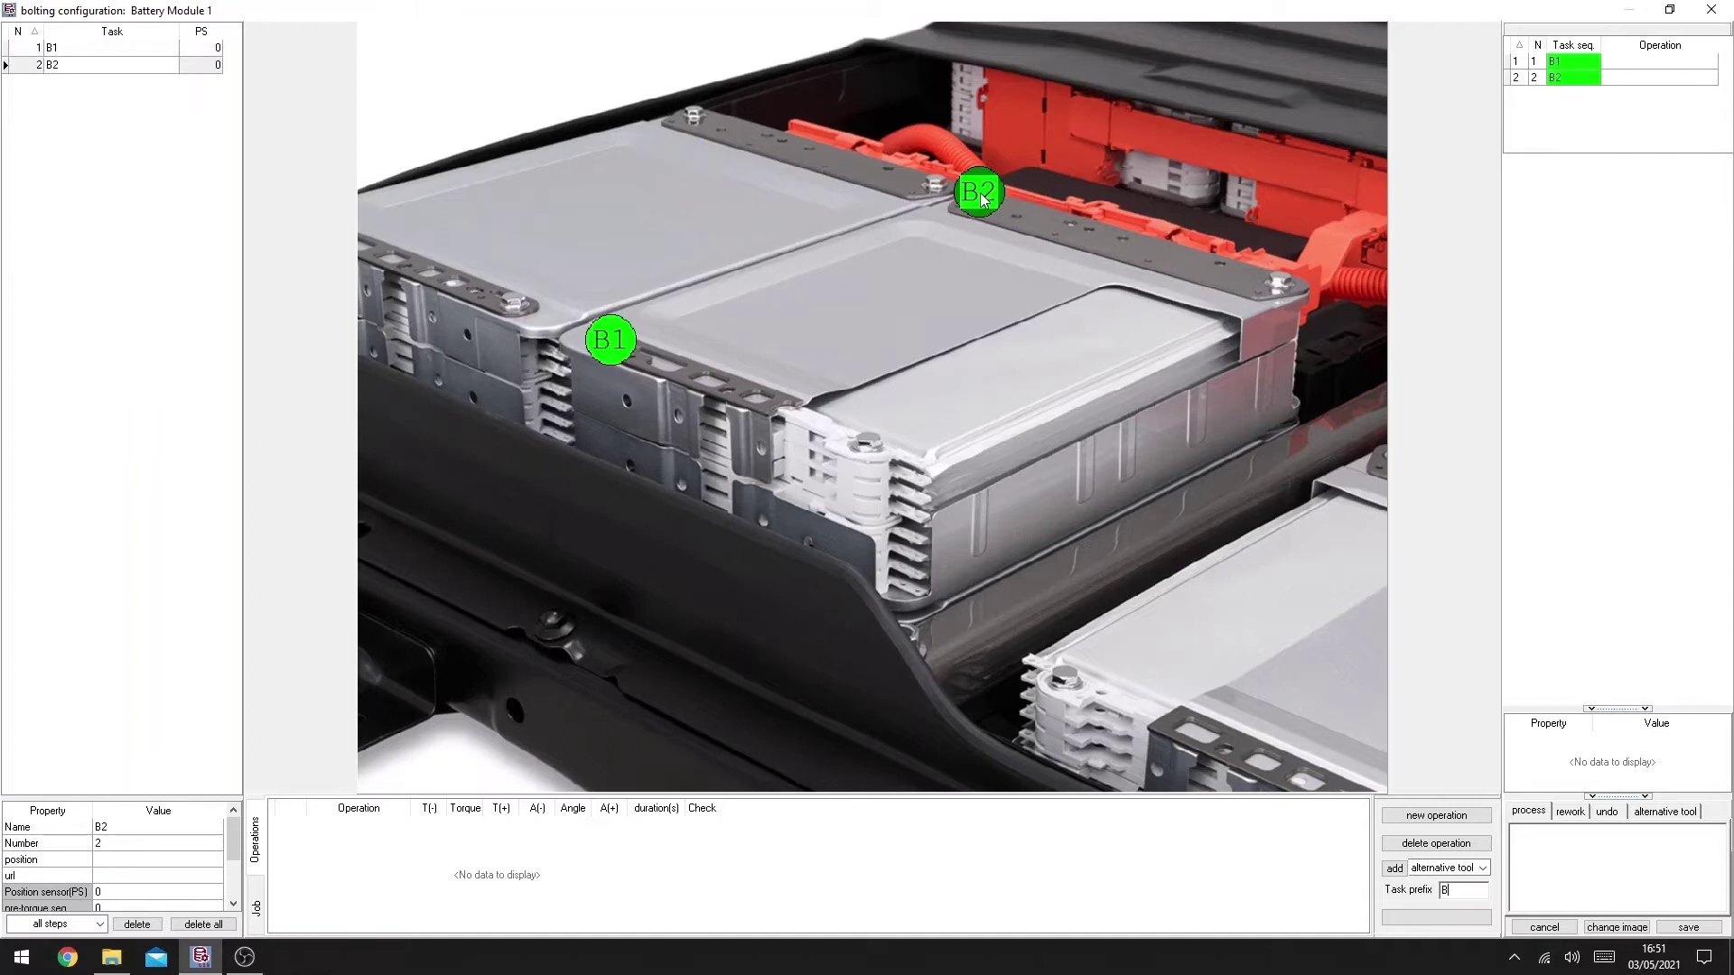
click(1278, 281)
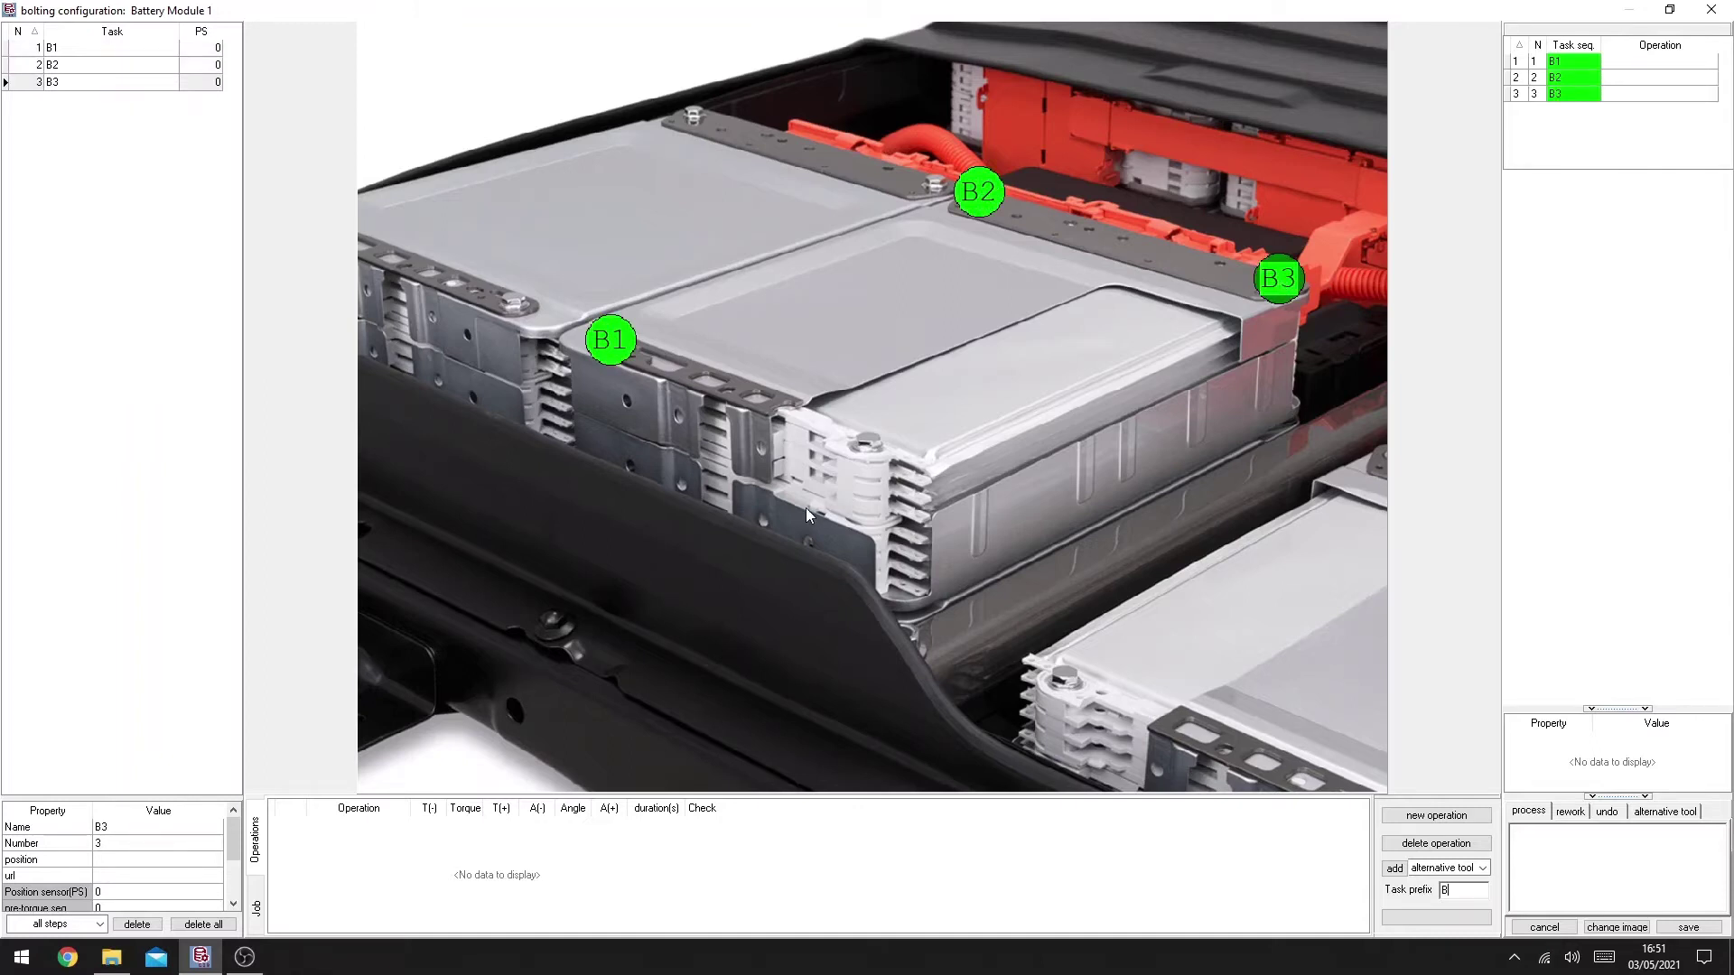
click(869, 440)
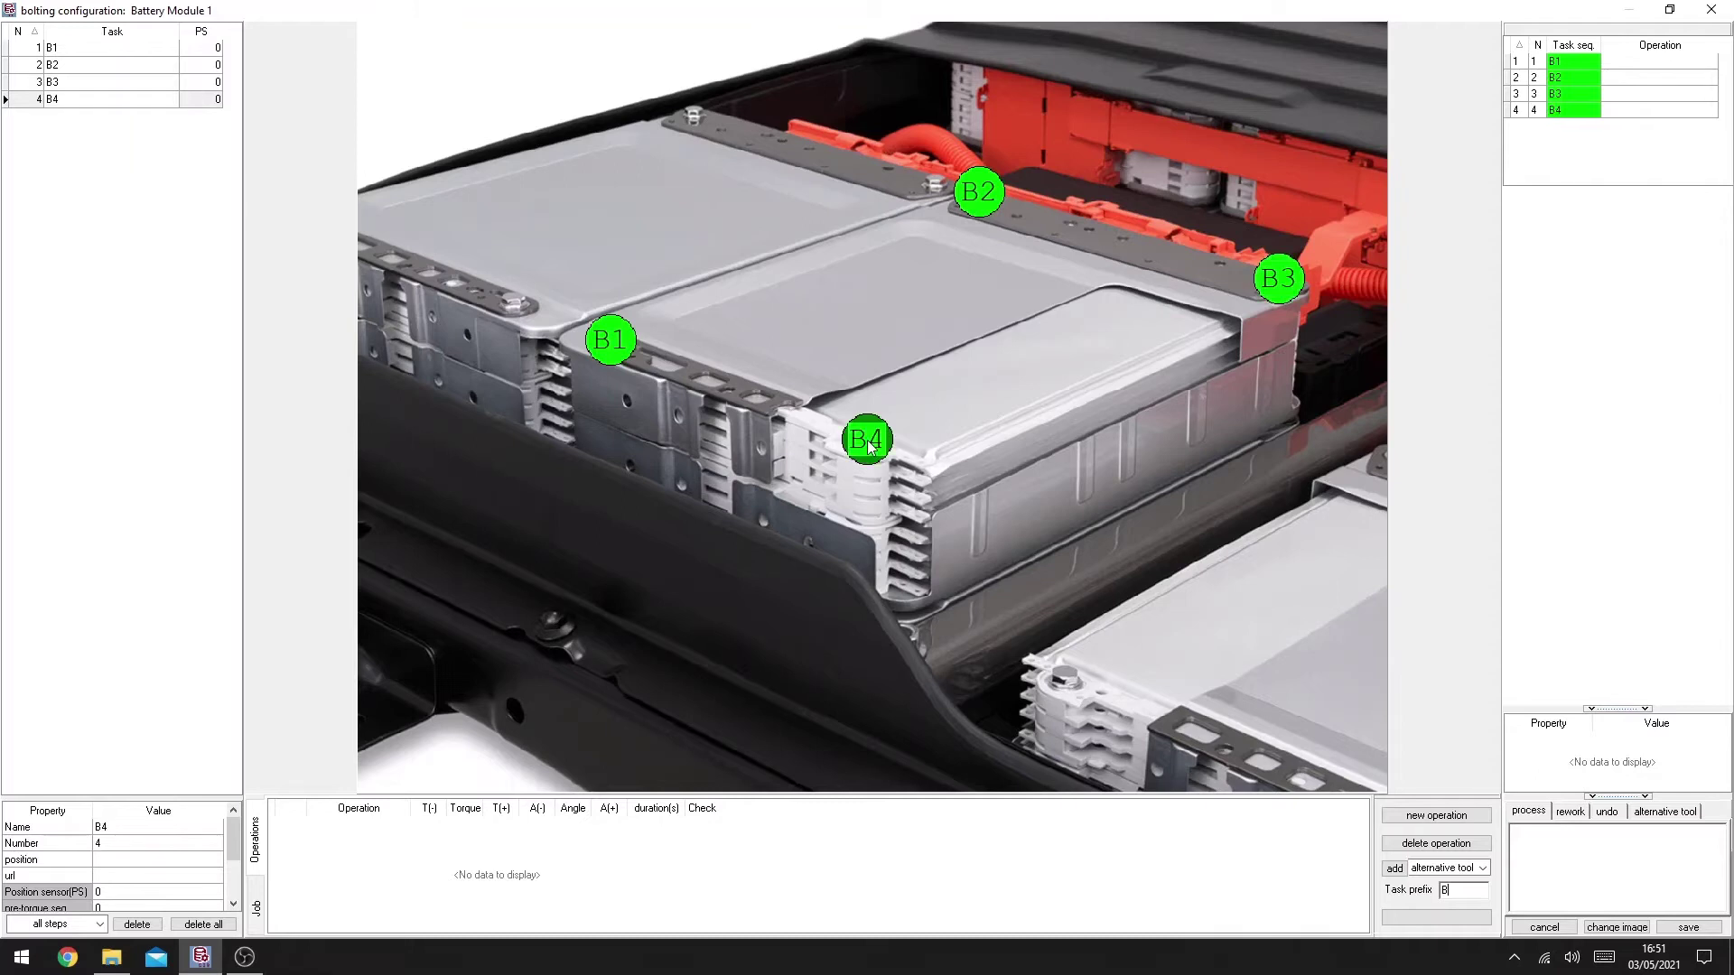
Step: Move the B1 marker onto its bolt and adjust the marker size
click(610, 340)
drag(739, 312, 608, 338)
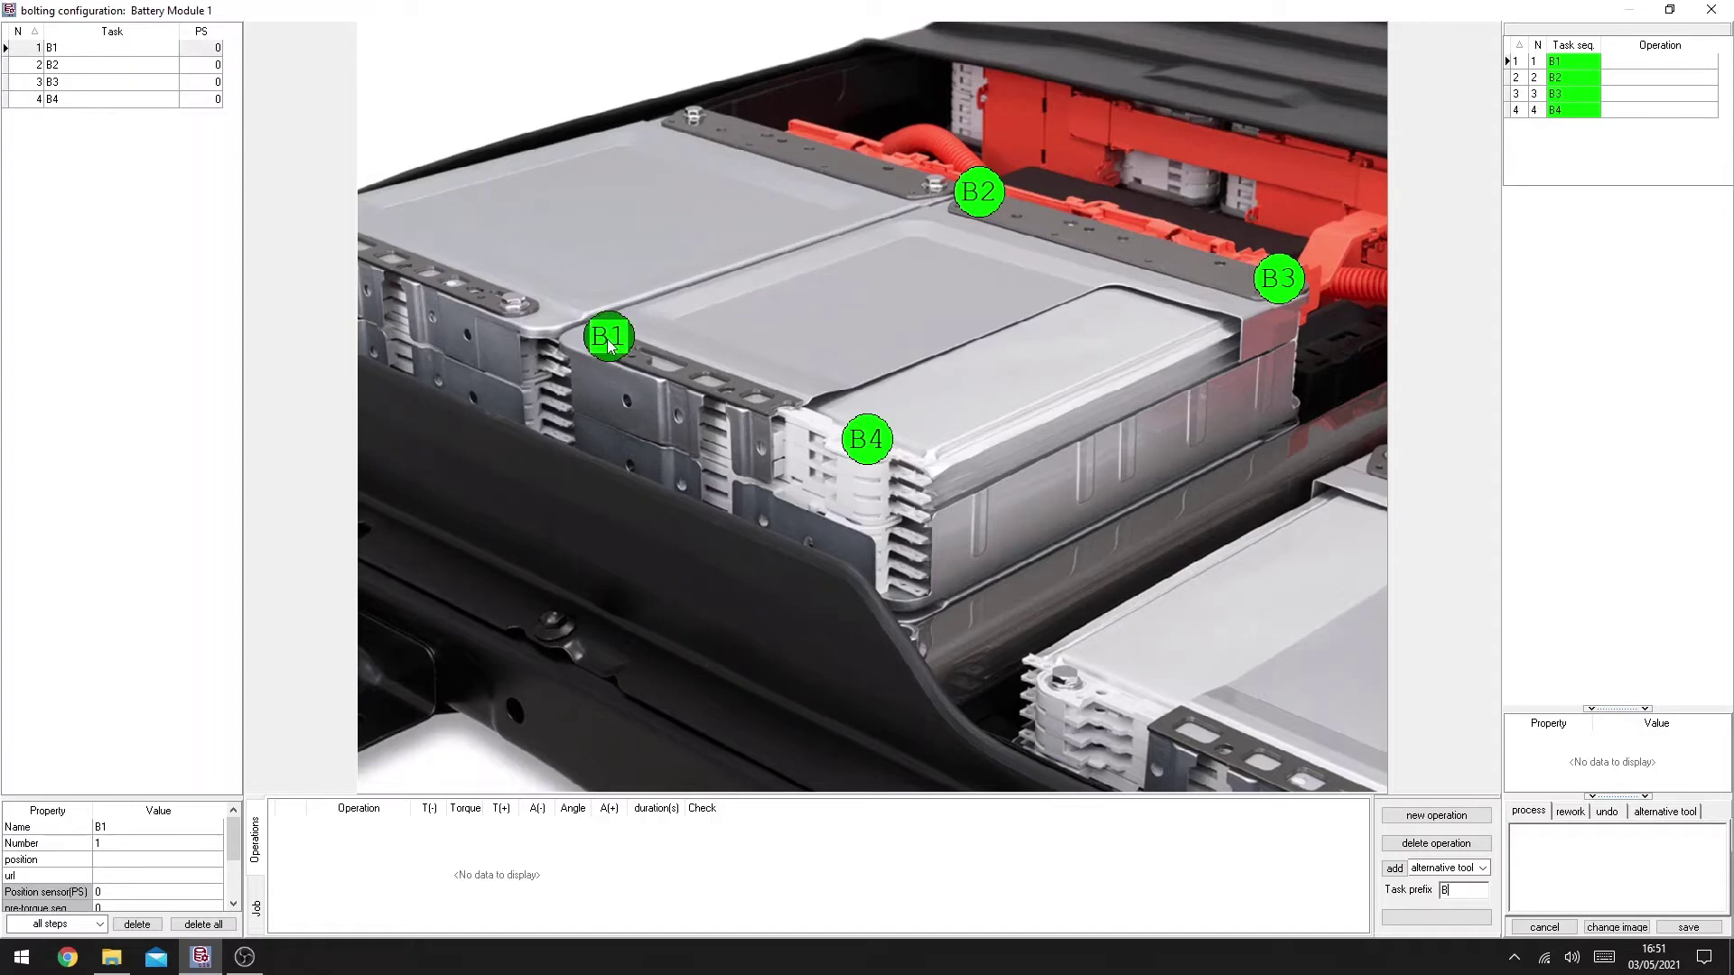
right_click(609, 341)
click(659, 390)
right_click(619, 351)
click(663, 420)
right_click(616, 350)
click(650, 358)
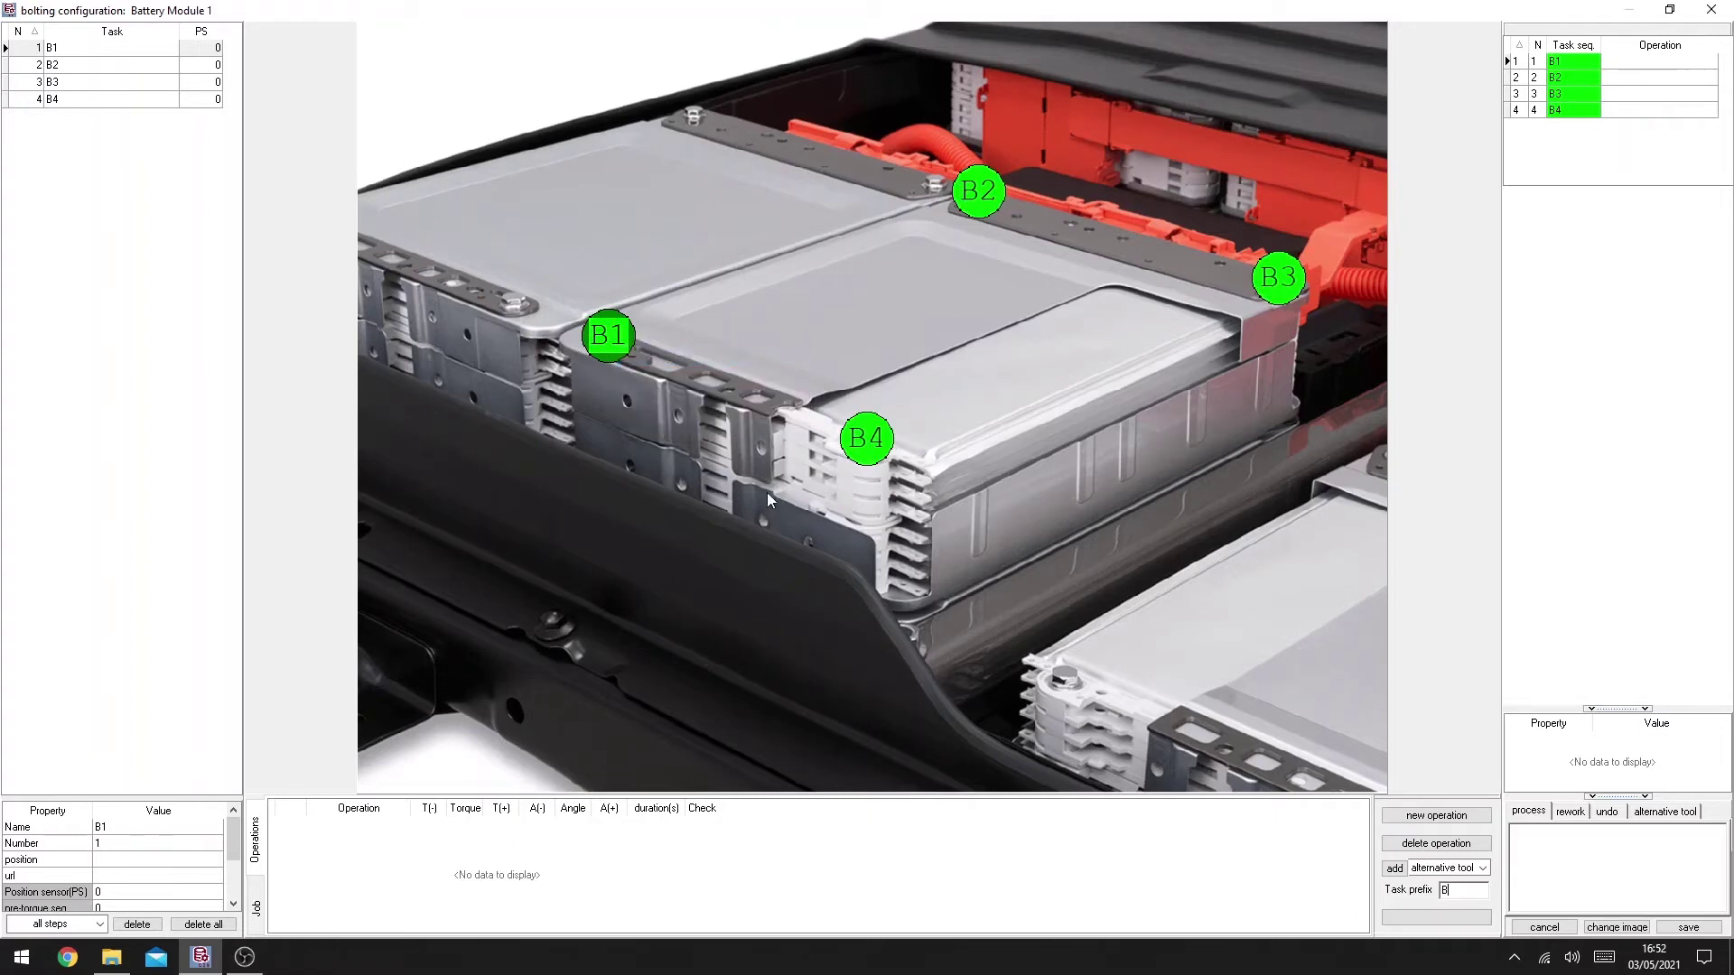
click(70, 48)
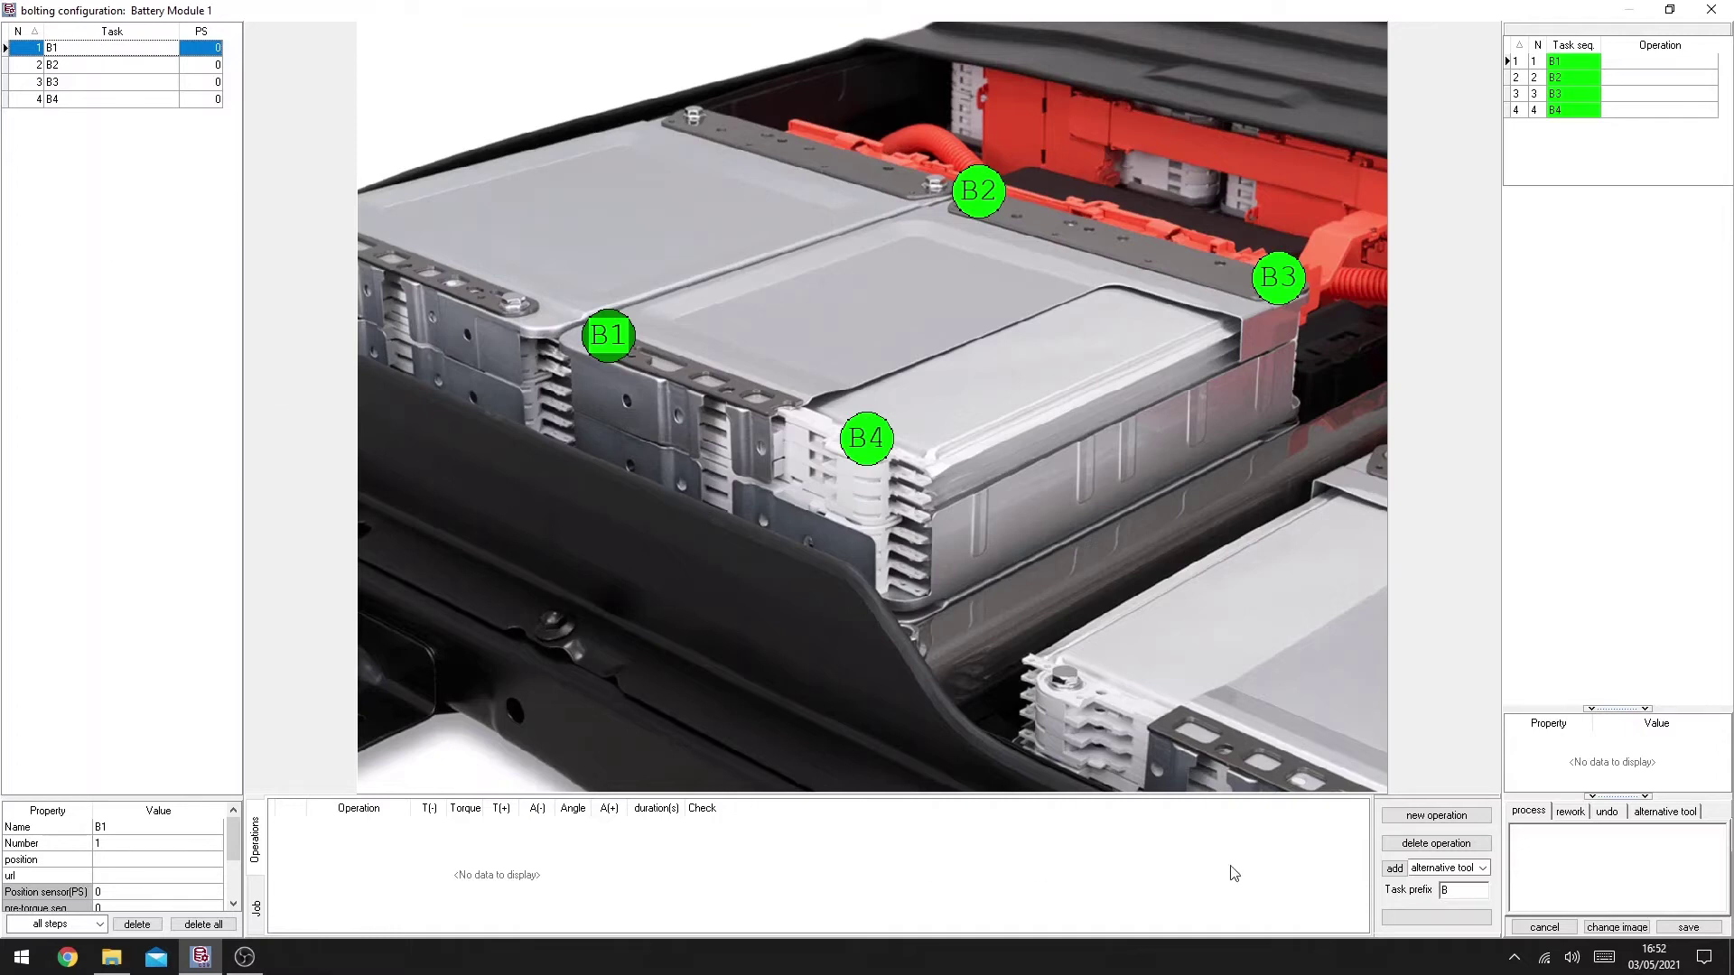
Step: Add Operation 1 using the NEXO tool and enter program 2
click(1440, 816)
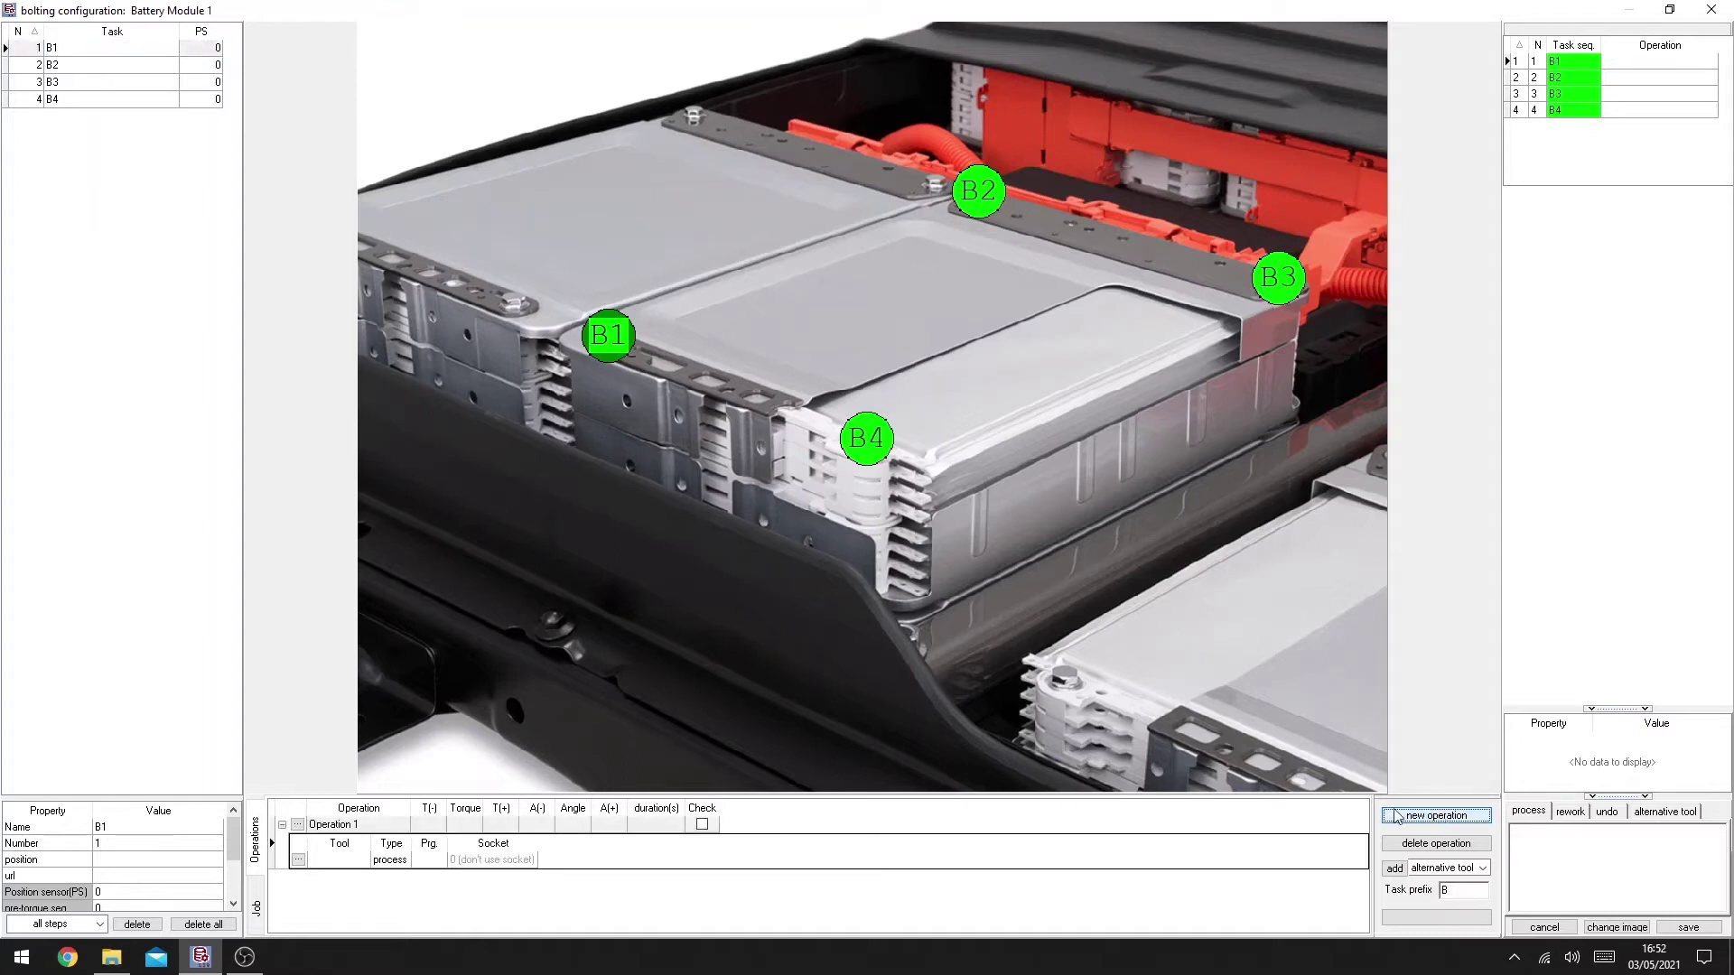
click(298, 860)
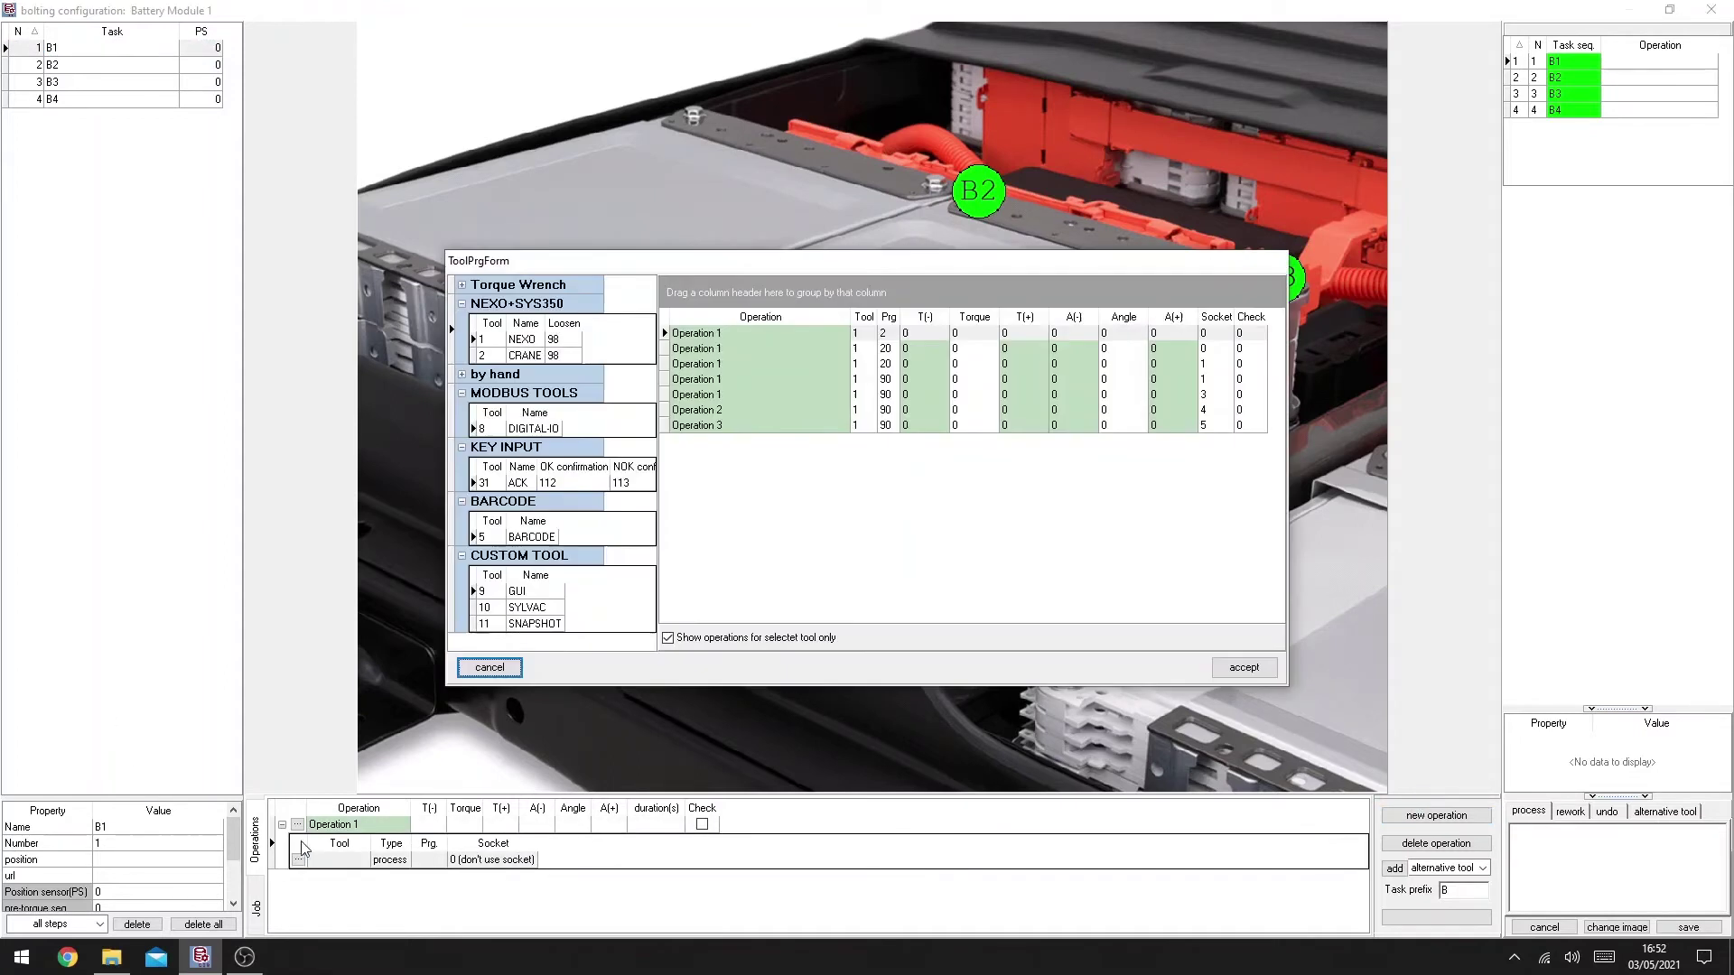
click(501, 344)
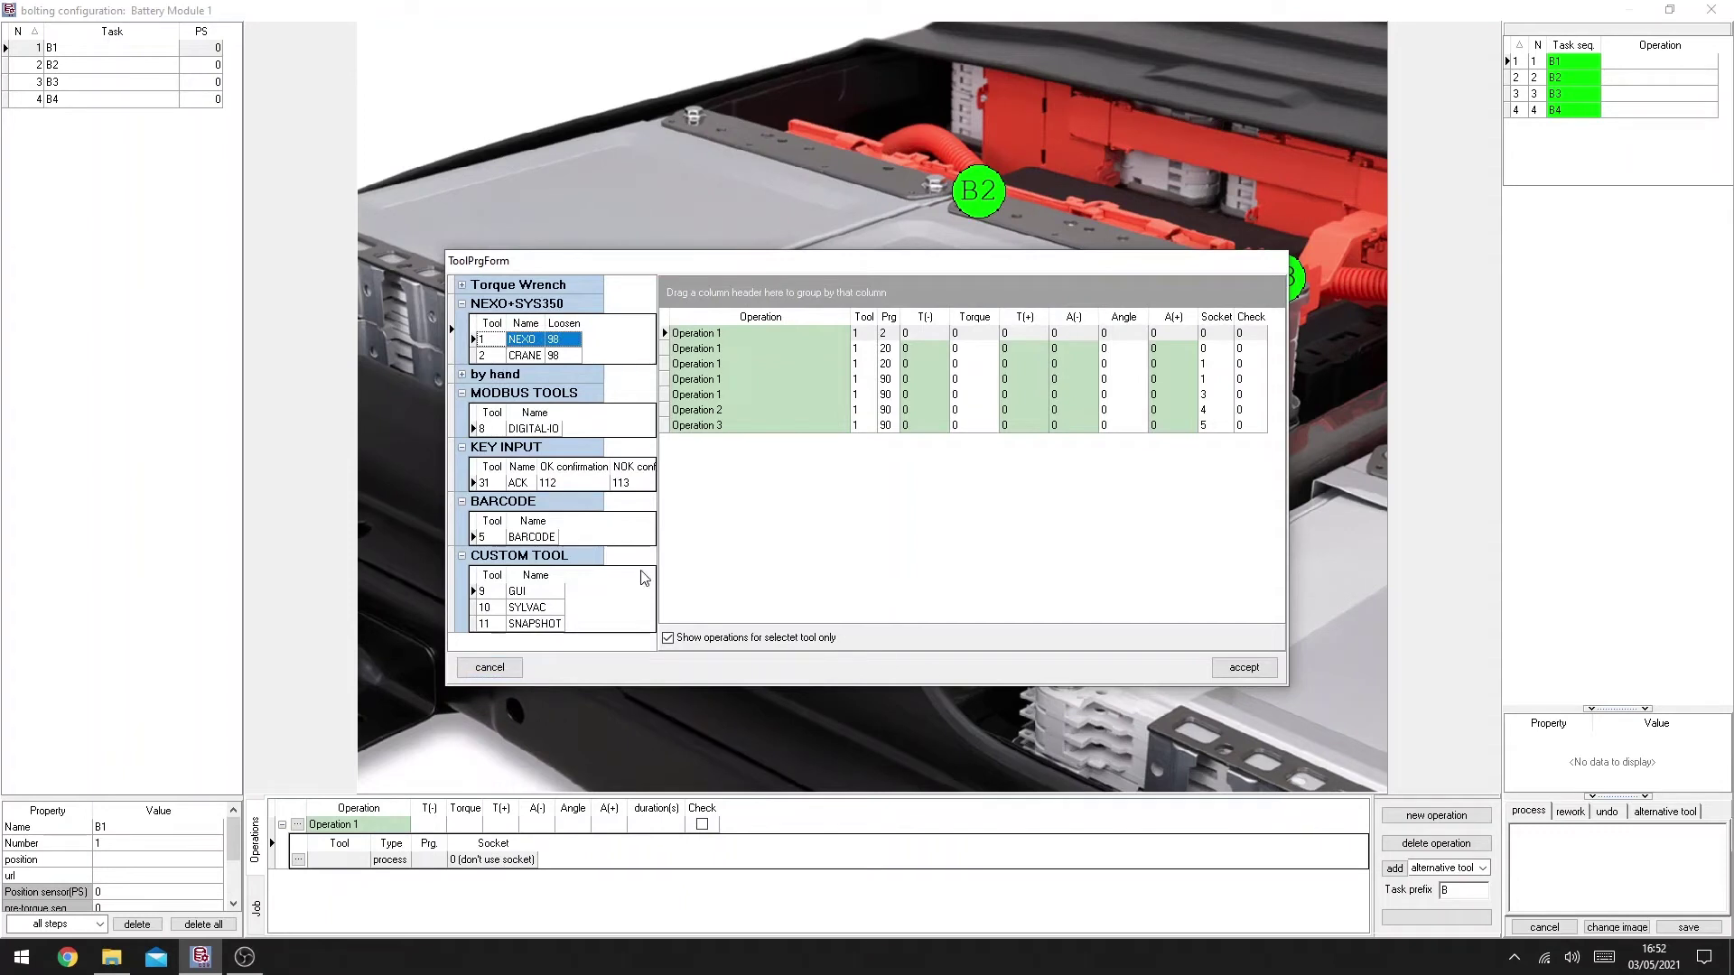
click(1244, 667)
click(422, 859)
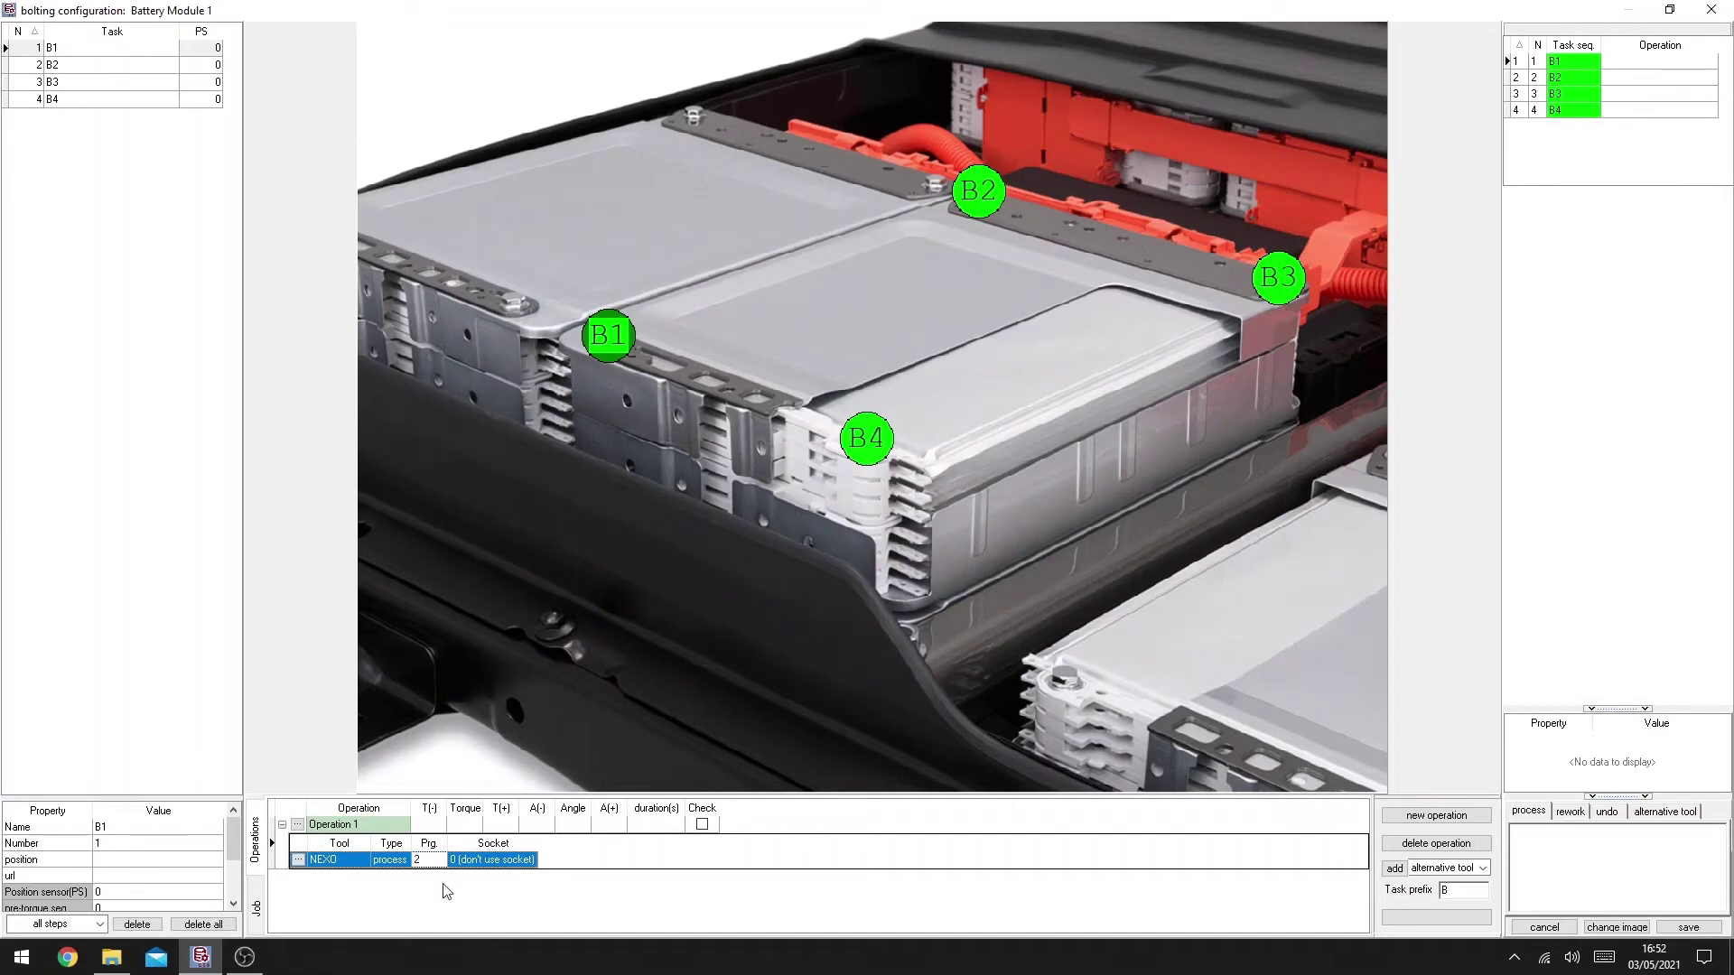
Step: Commit program 2 and assign Operation 1 to tasks B1, B2, B3 and B4
key(Return)
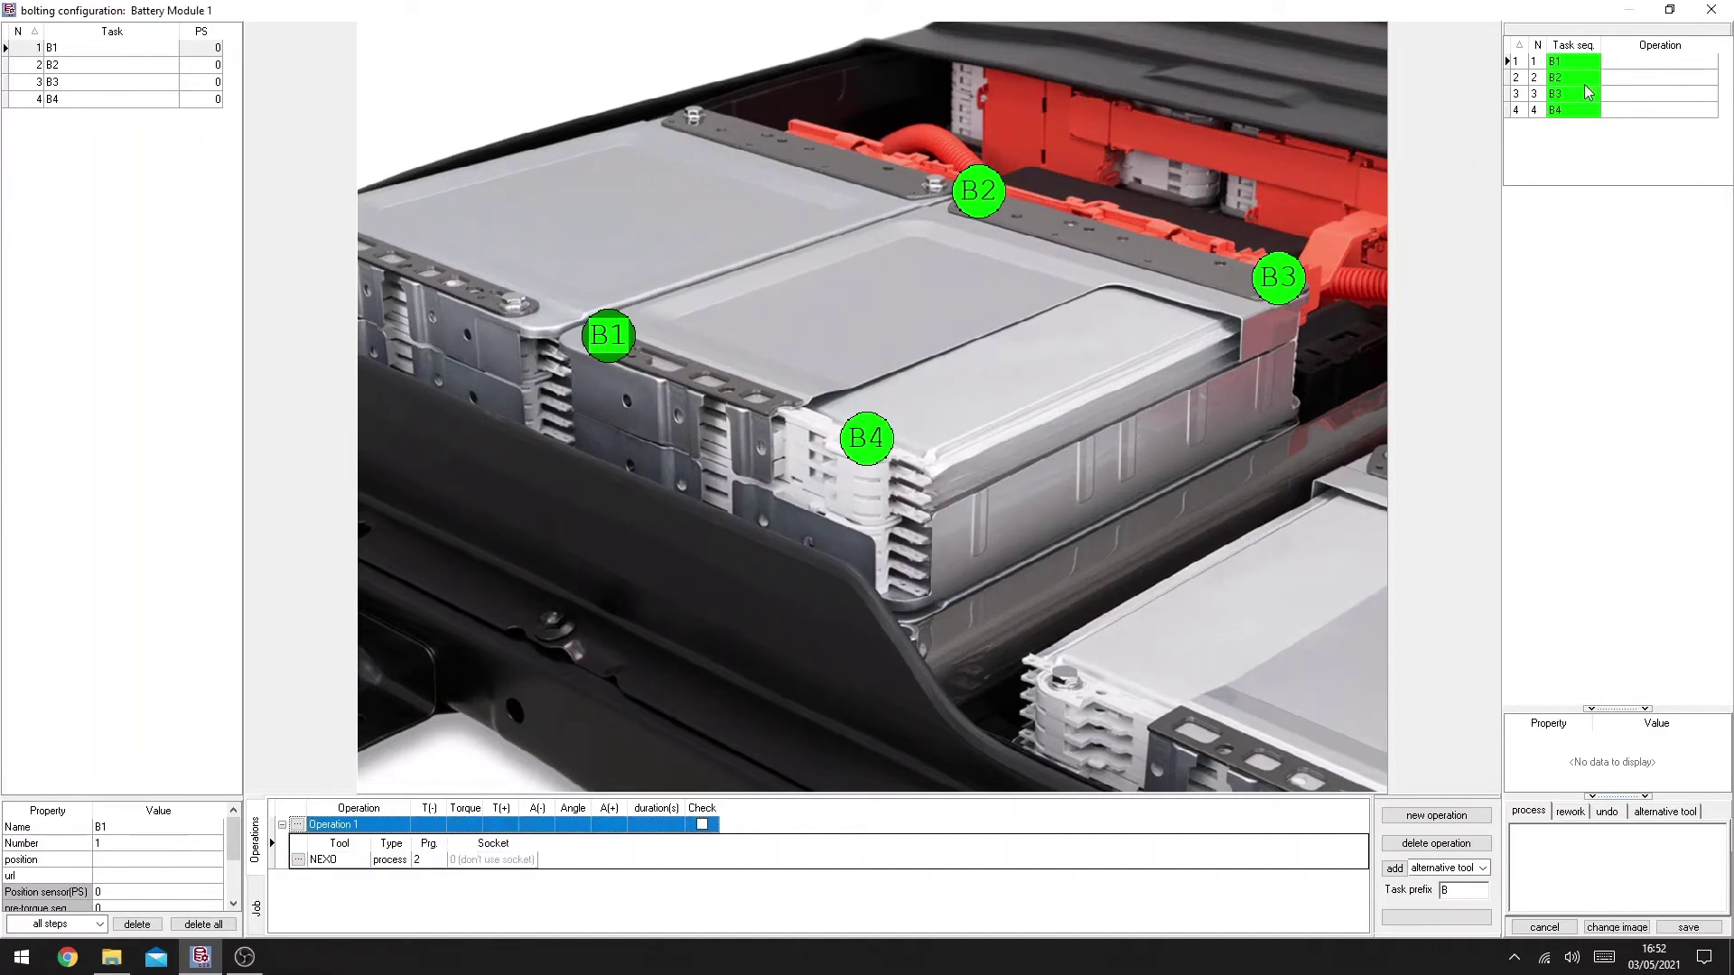
right_click(1615, 66)
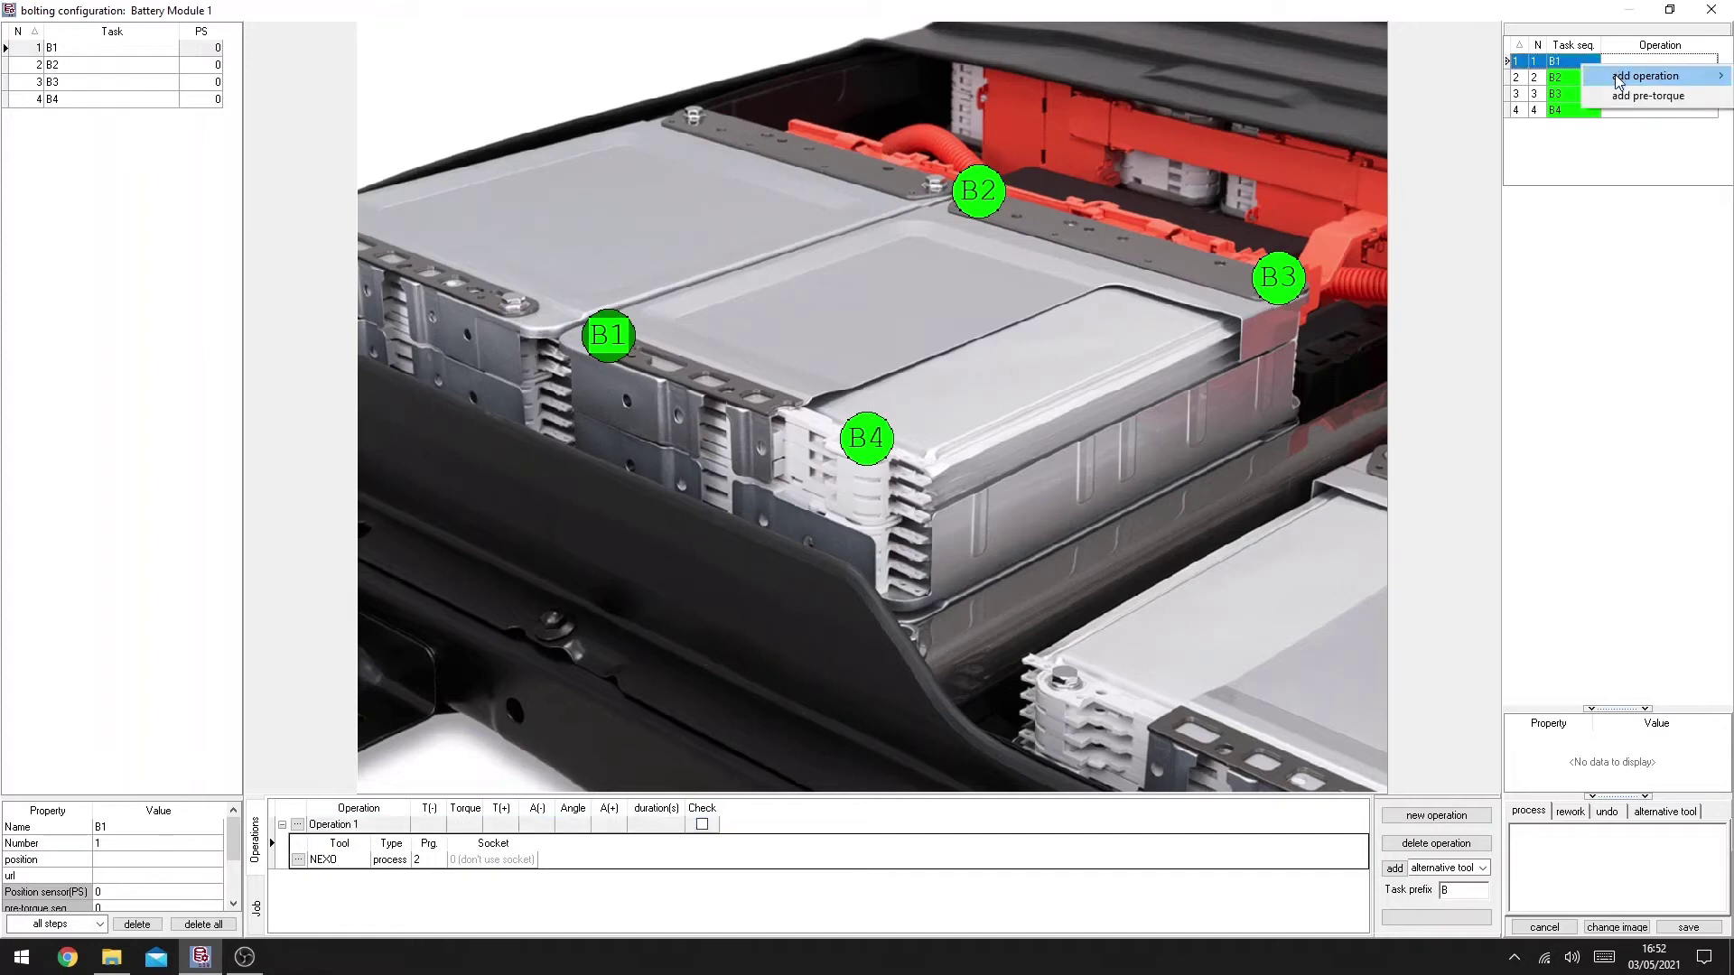
click(1576, 77)
right_click(1632, 81)
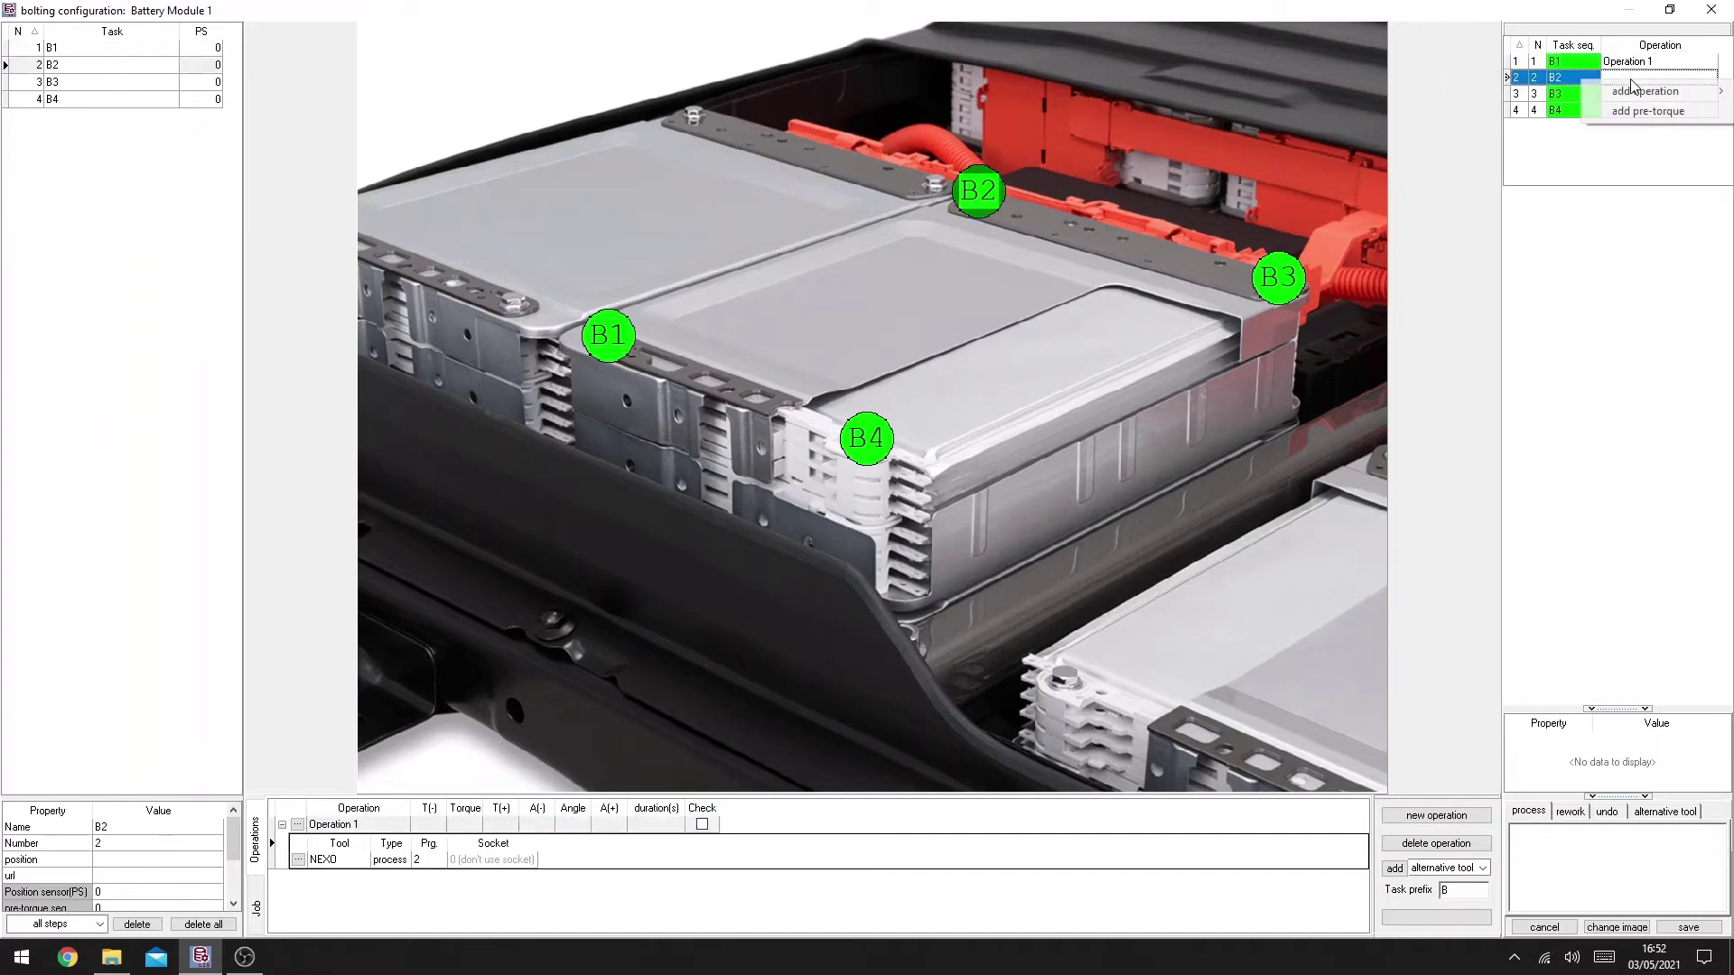
click(1553, 93)
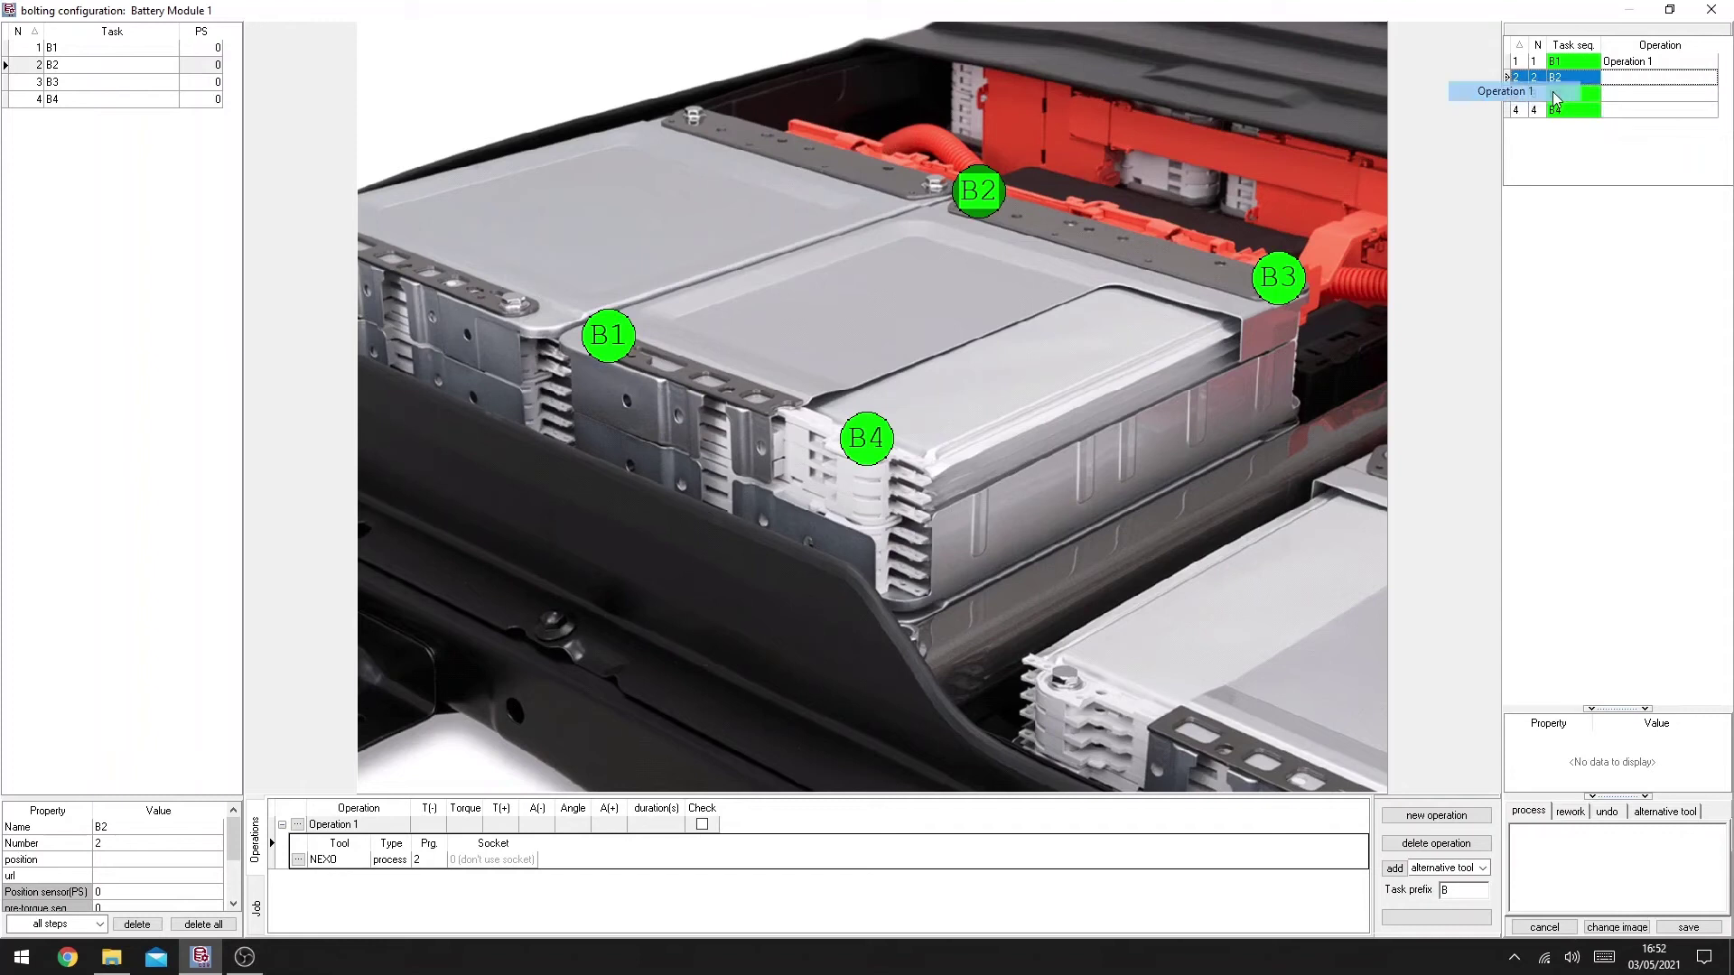
right_click(1623, 97)
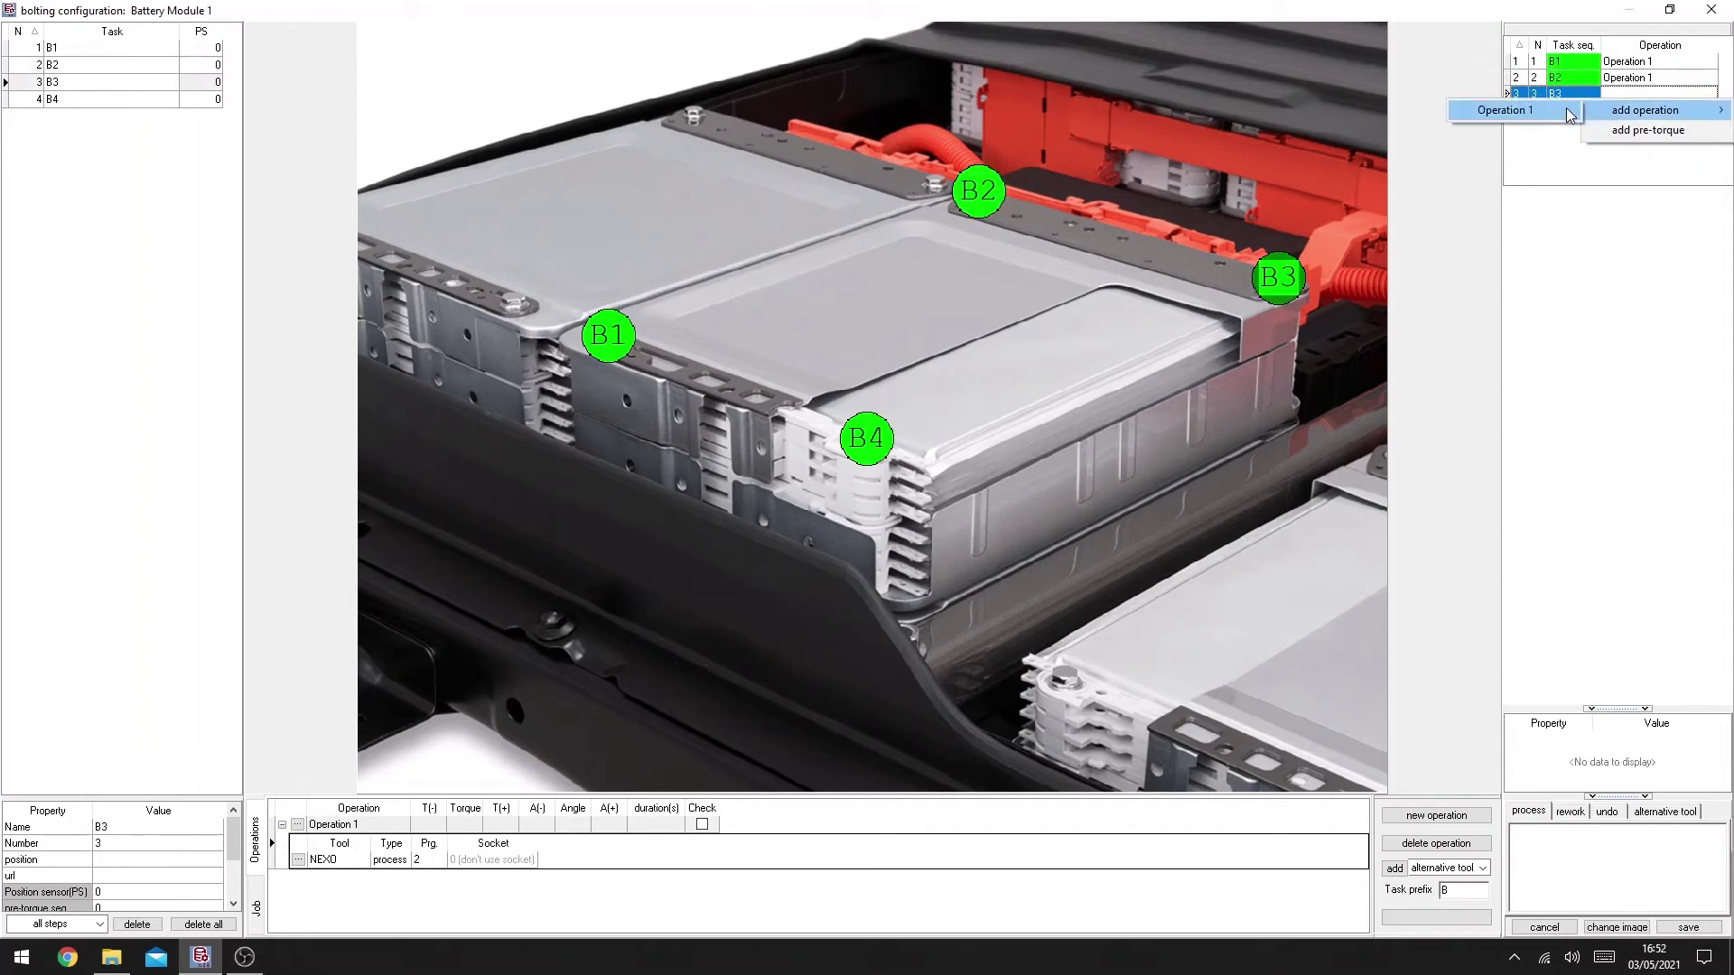
click(1535, 109)
right_click(1630, 112)
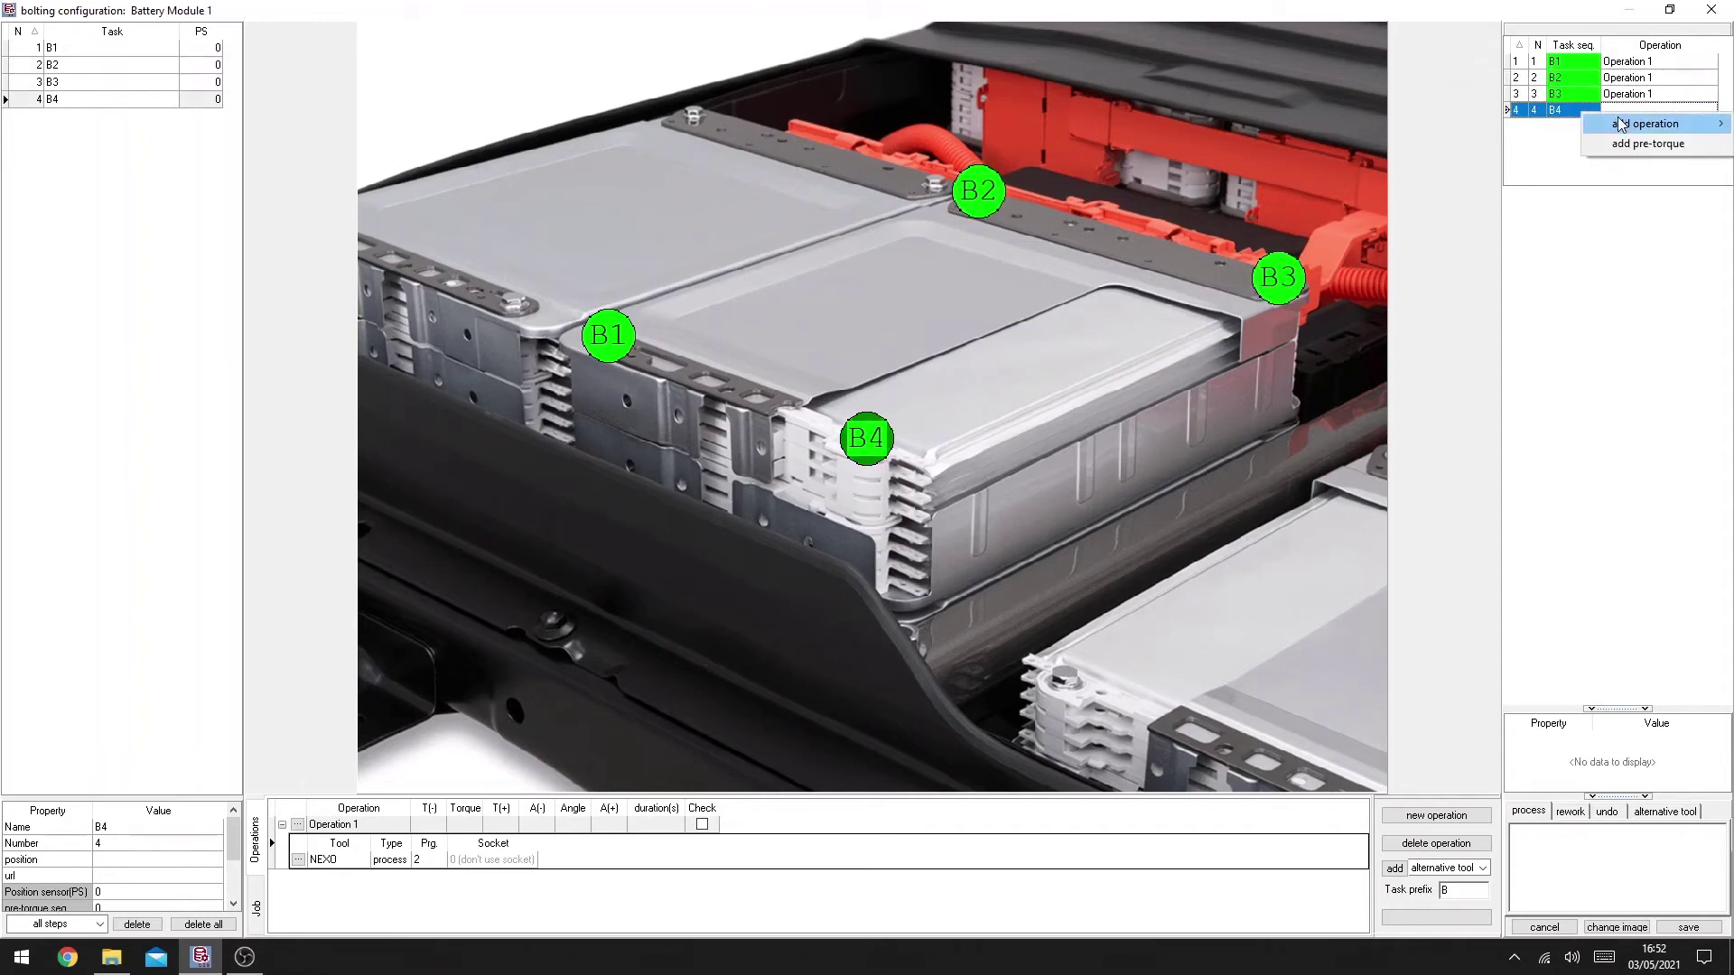
click(1573, 126)
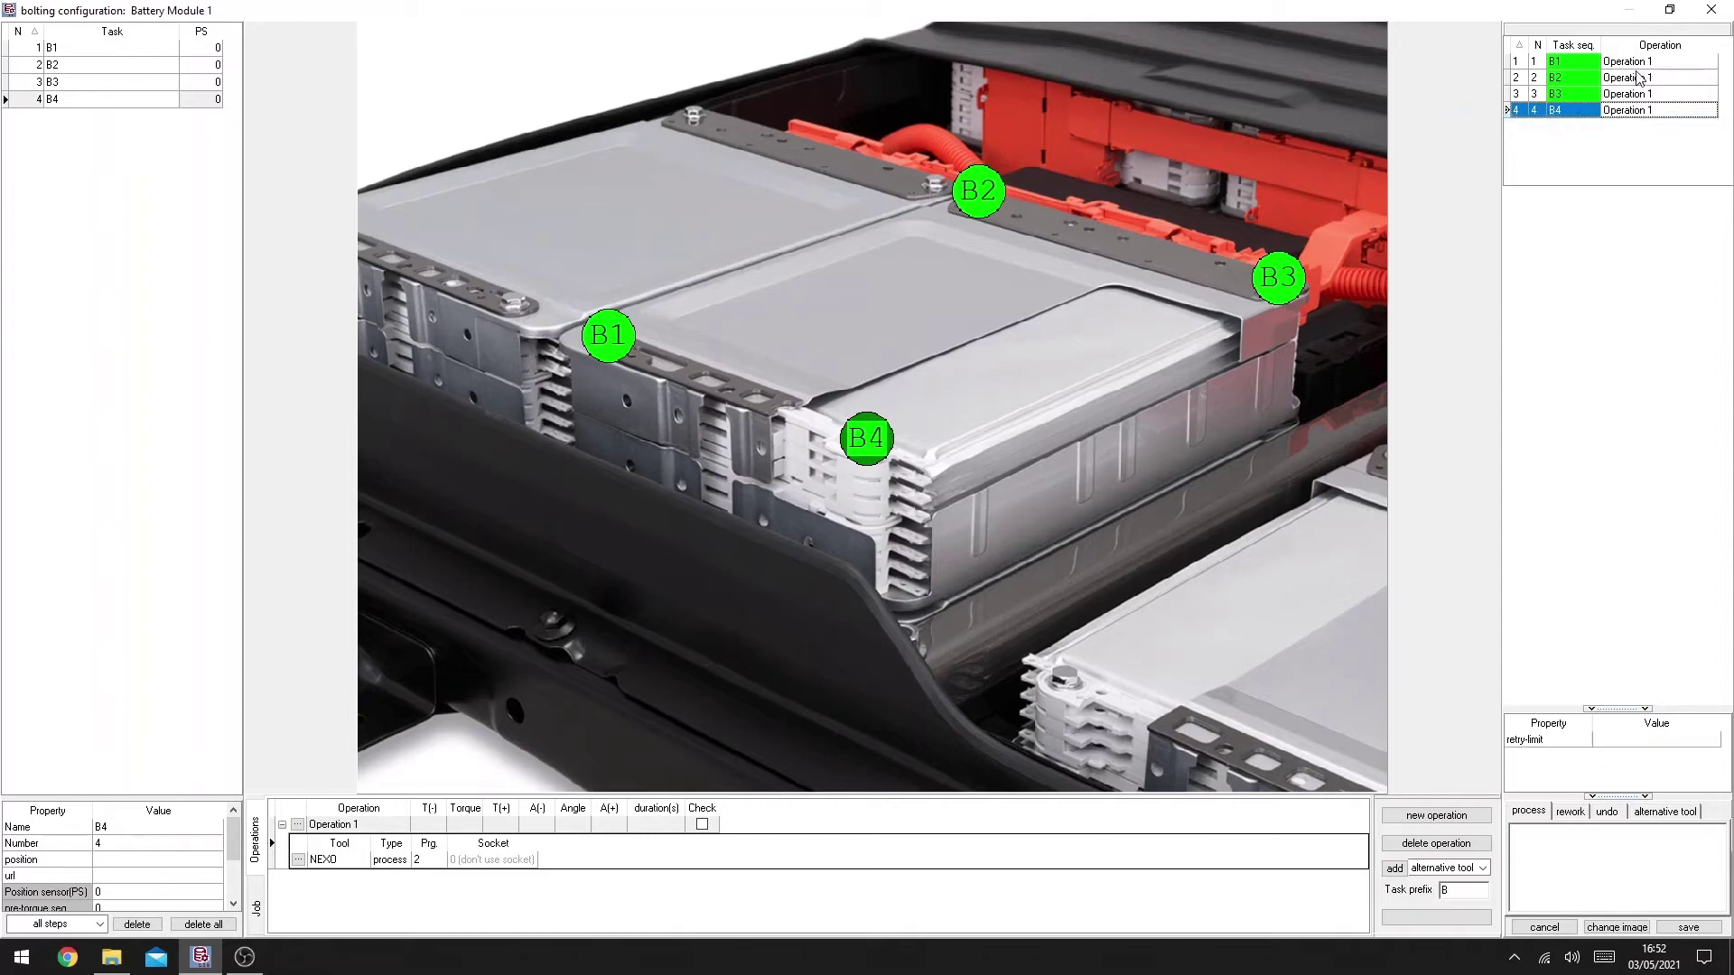
Step: Give task B1 the instruction 'Text instruction for this step', then select task B4
click(1637, 64)
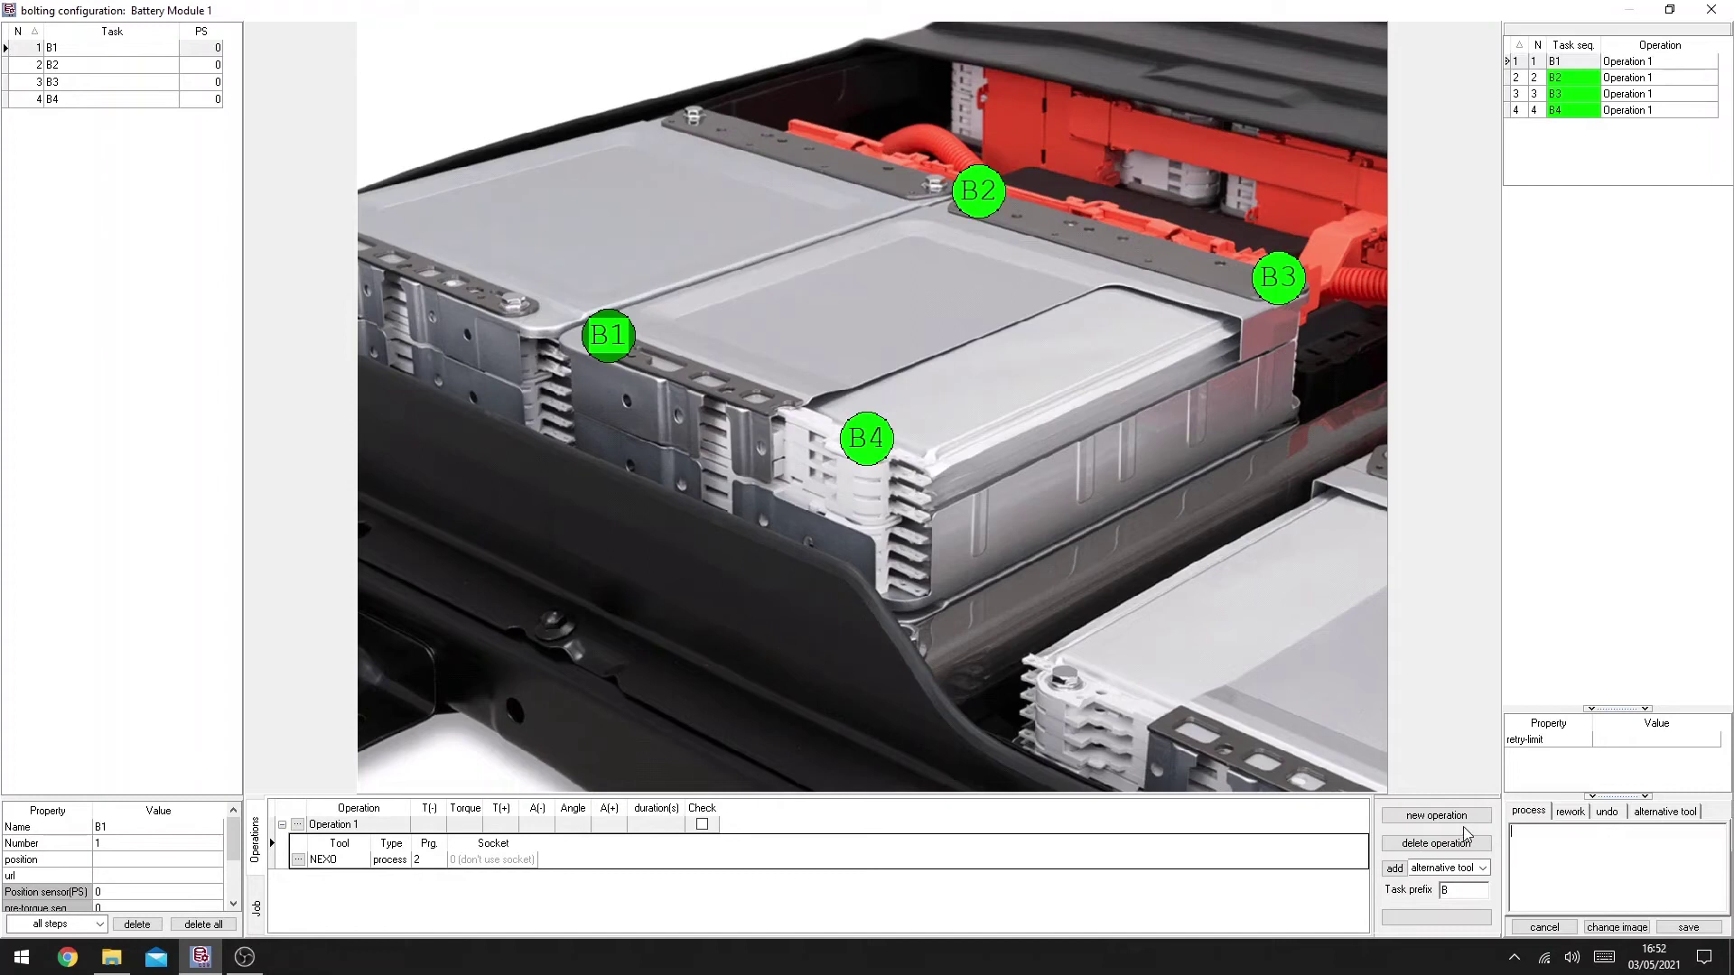
text(Text instruction for)
click(1580, 79)
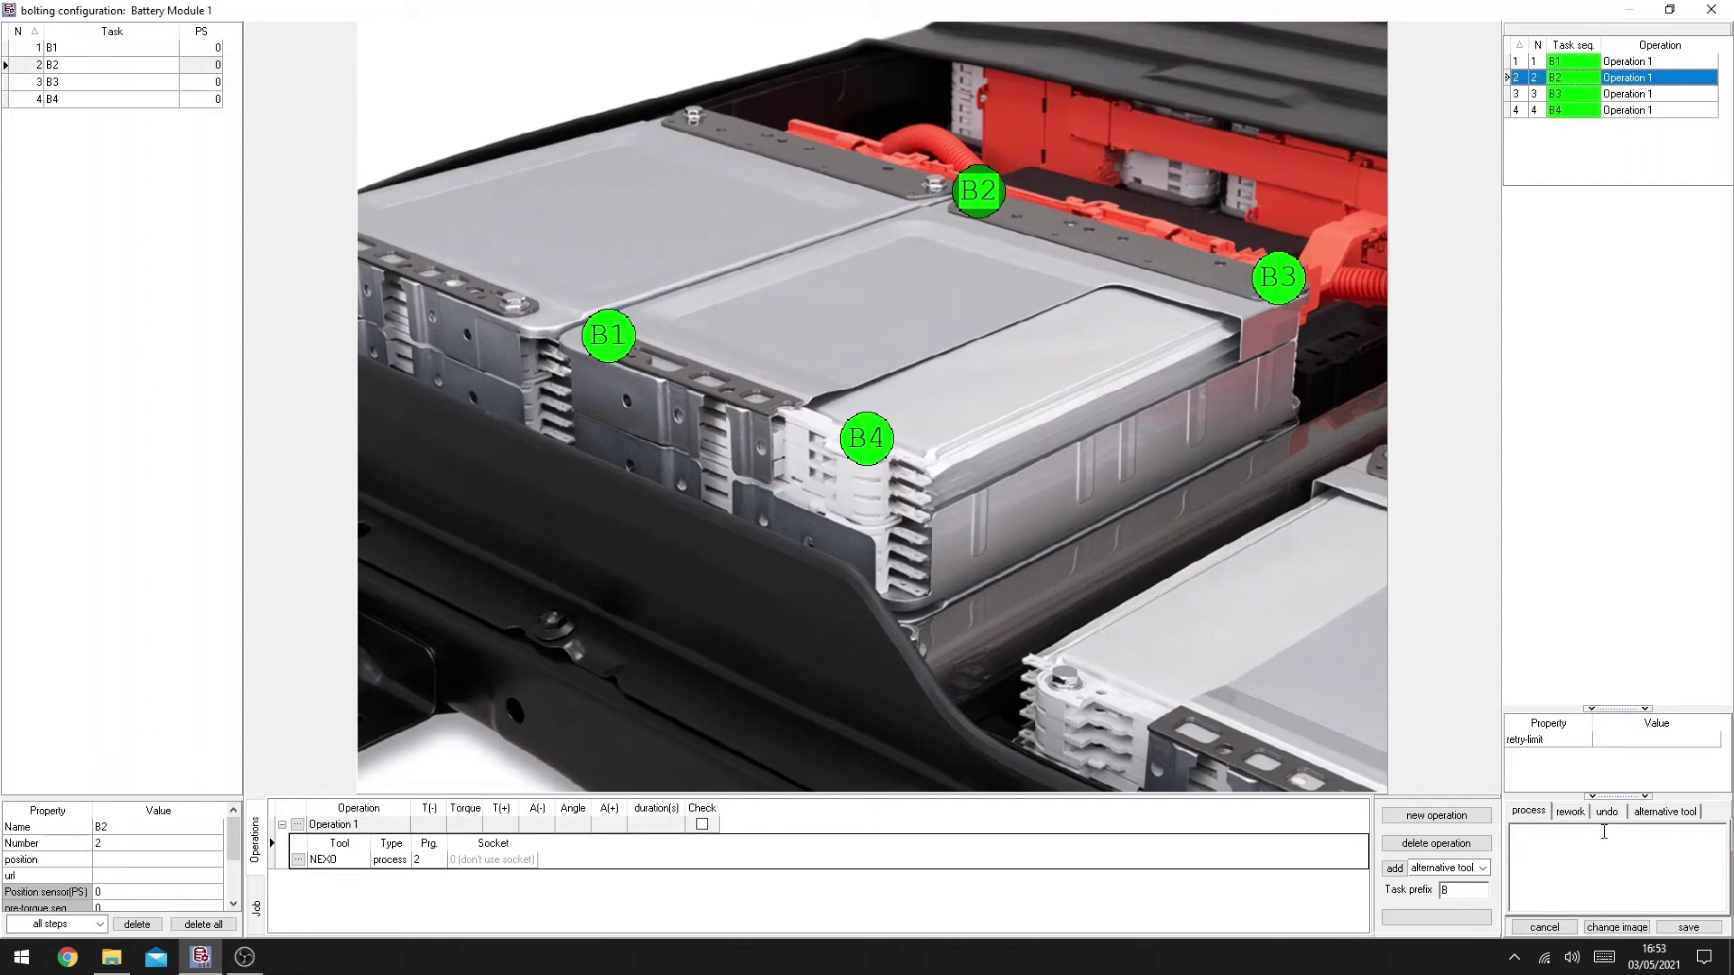
click(1617, 113)
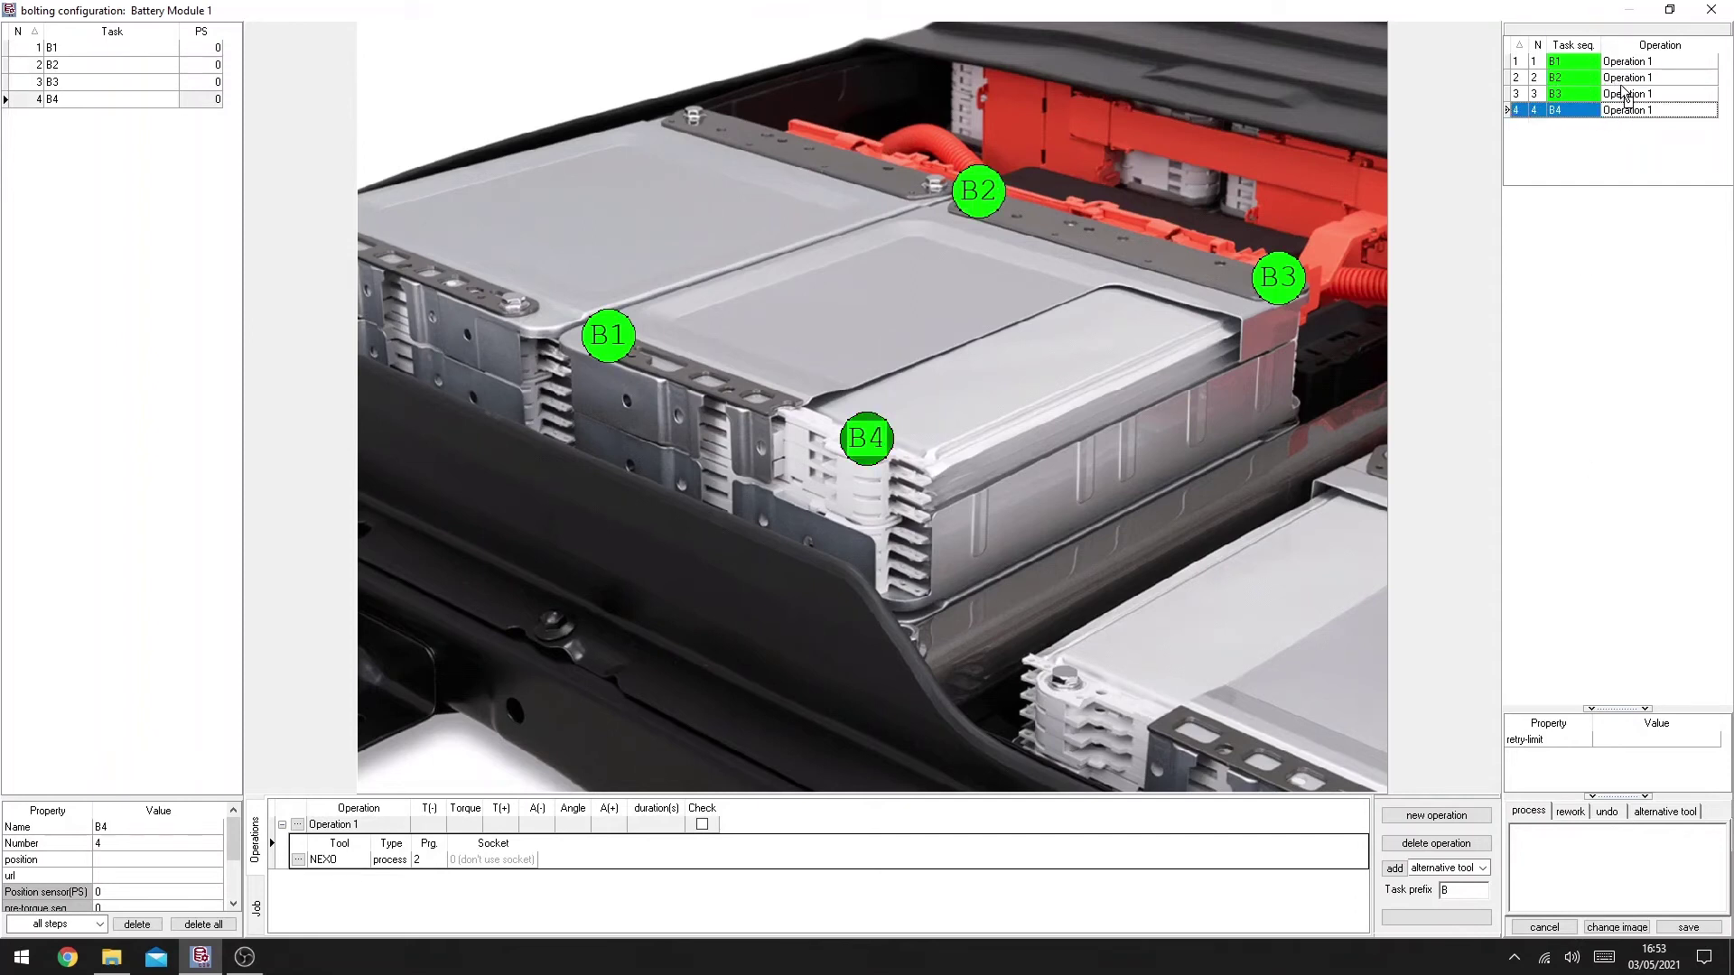
Step: Reorder the tightening sequence to B4, B2, B1, B3
drag(1622, 94, 1622, 91)
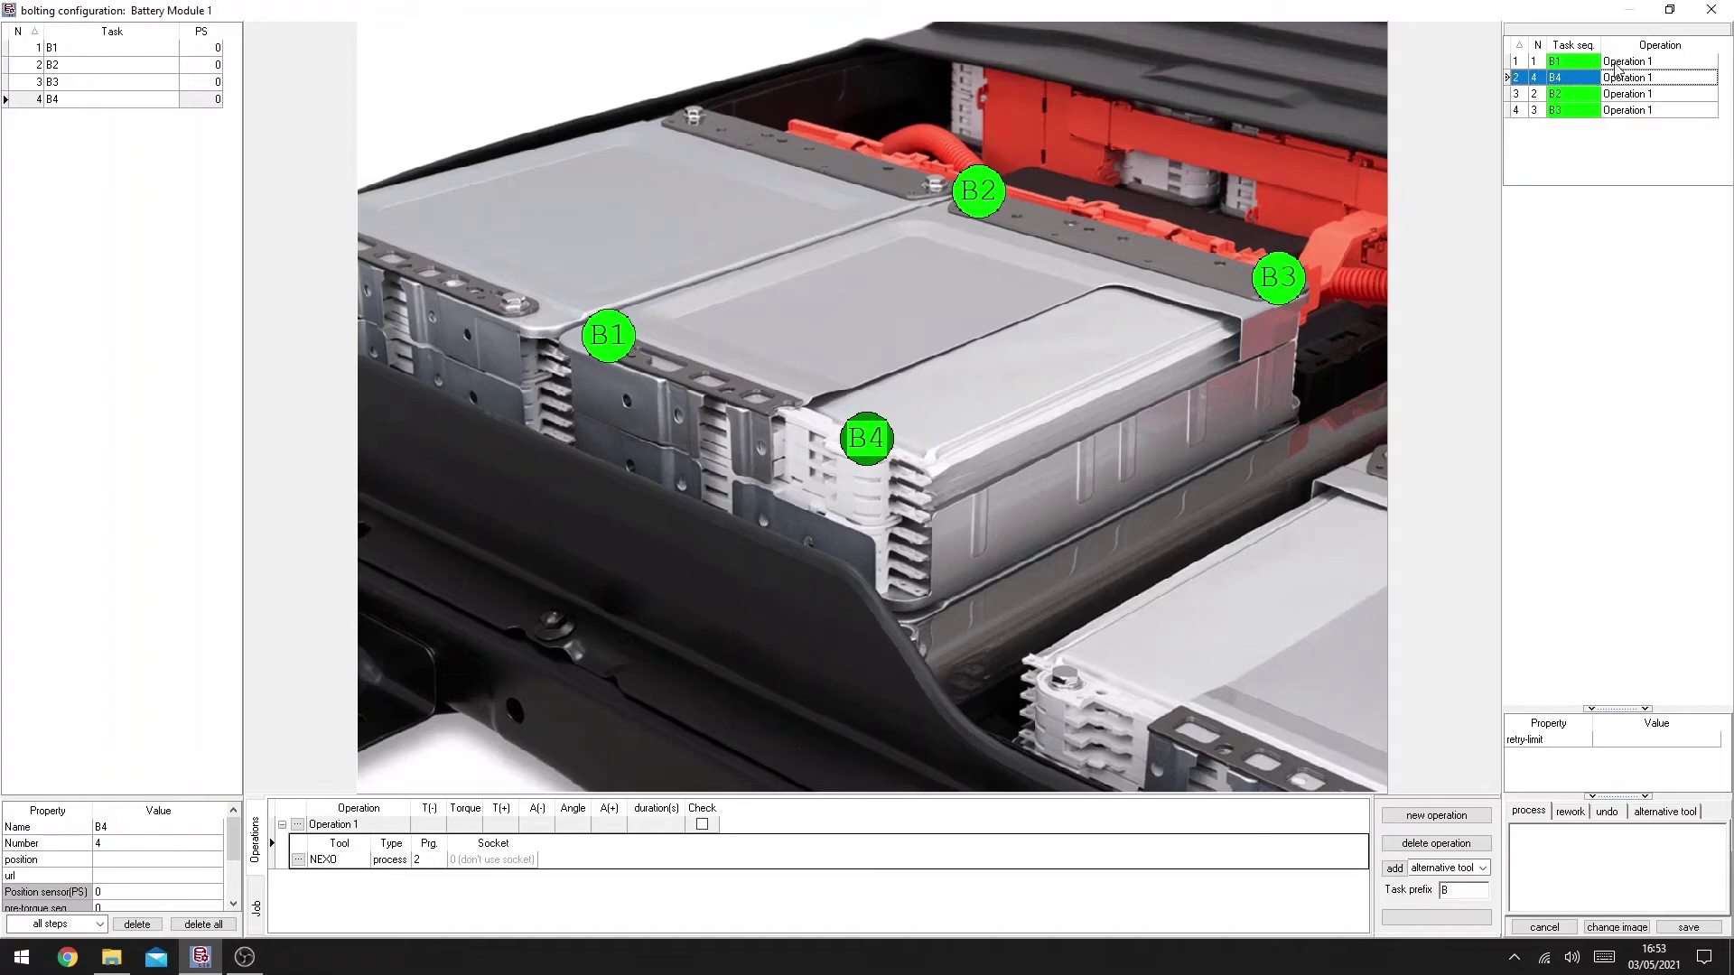
click(1618, 63)
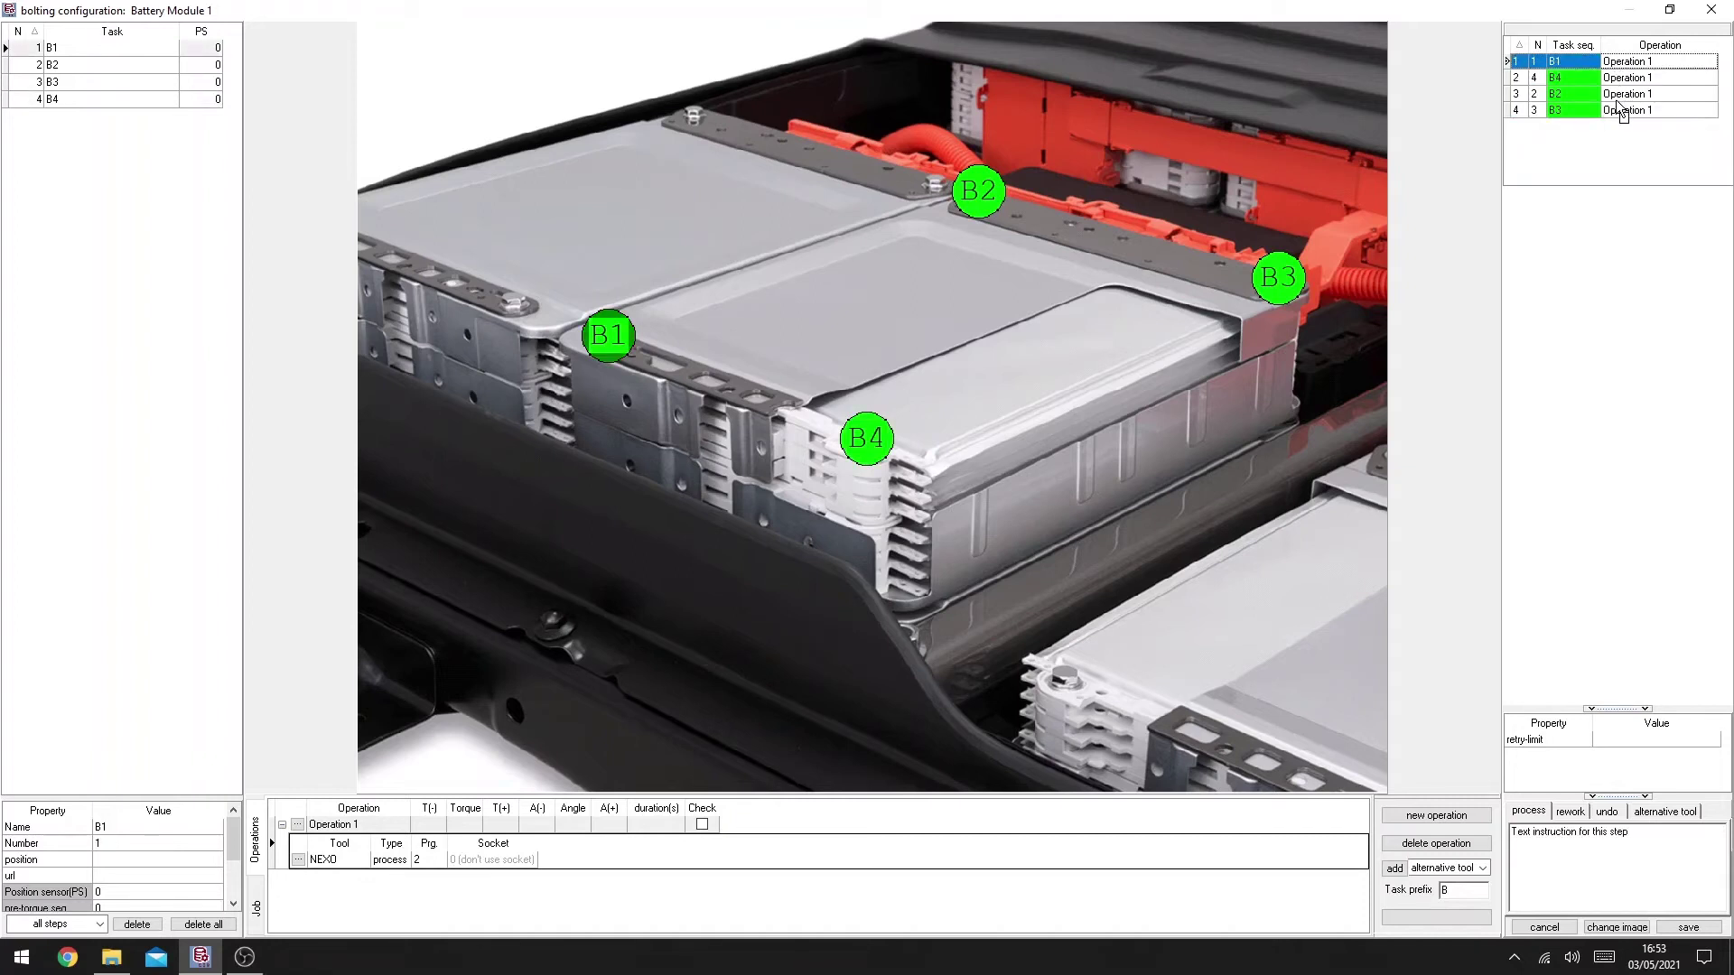
drag(1623, 114, 1620, 99)
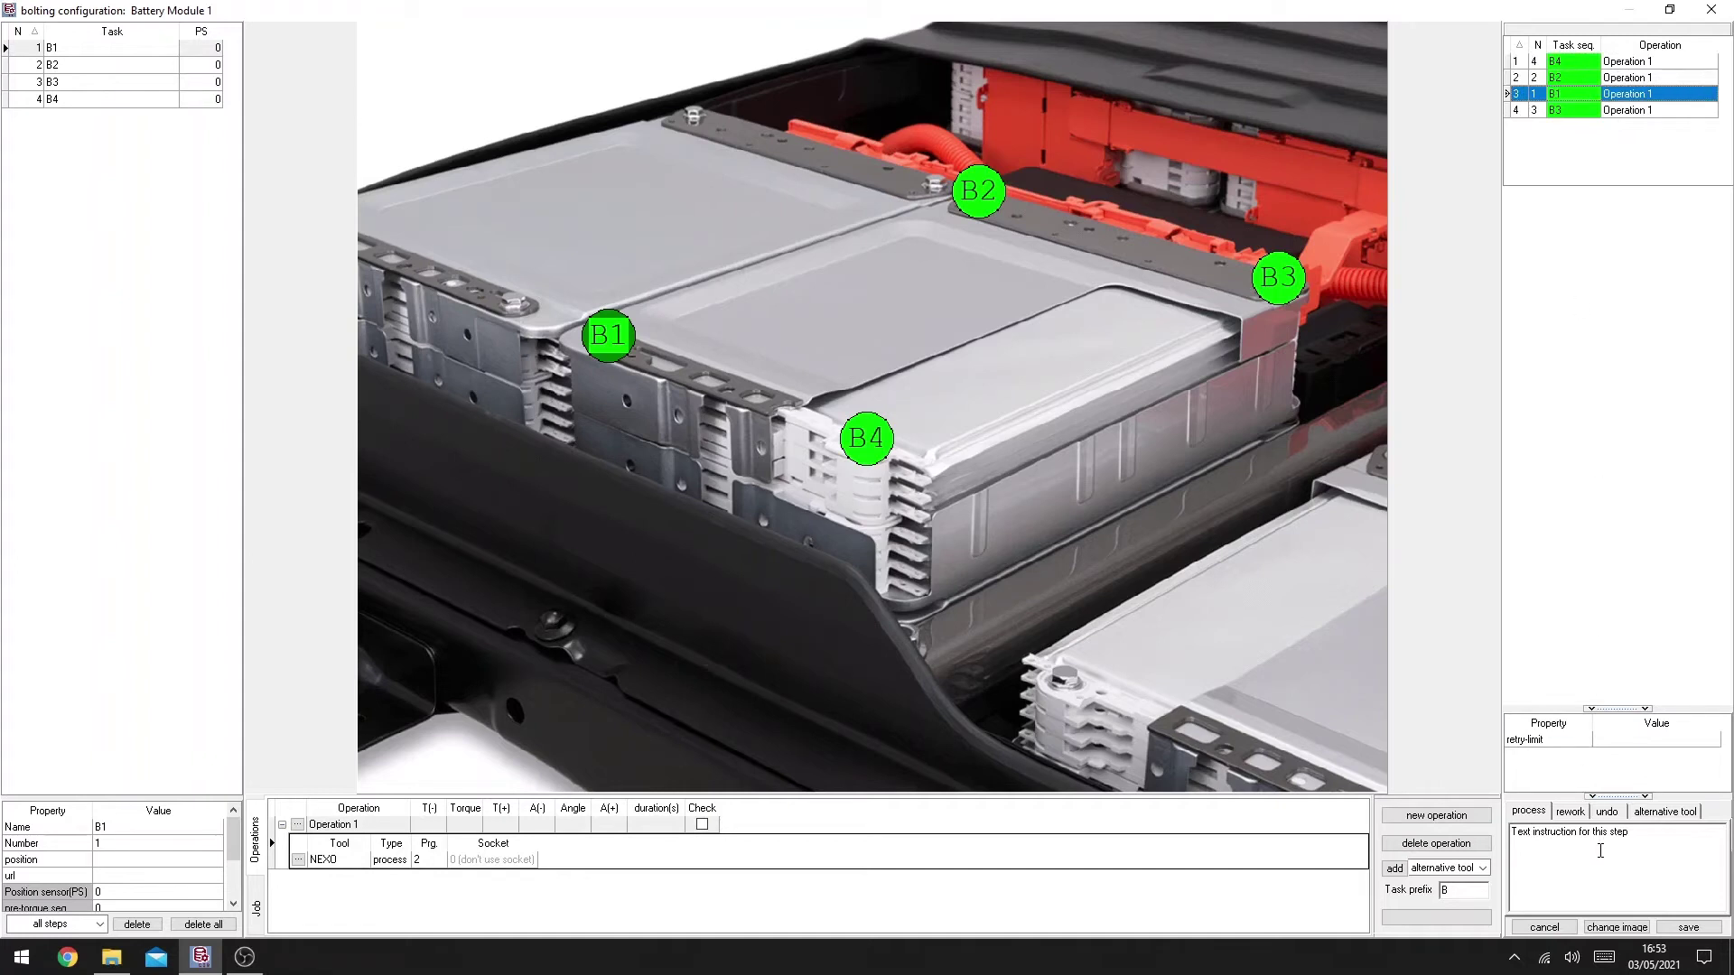
Step: Save the bolting configuration and the database changes
click(1687, 928)
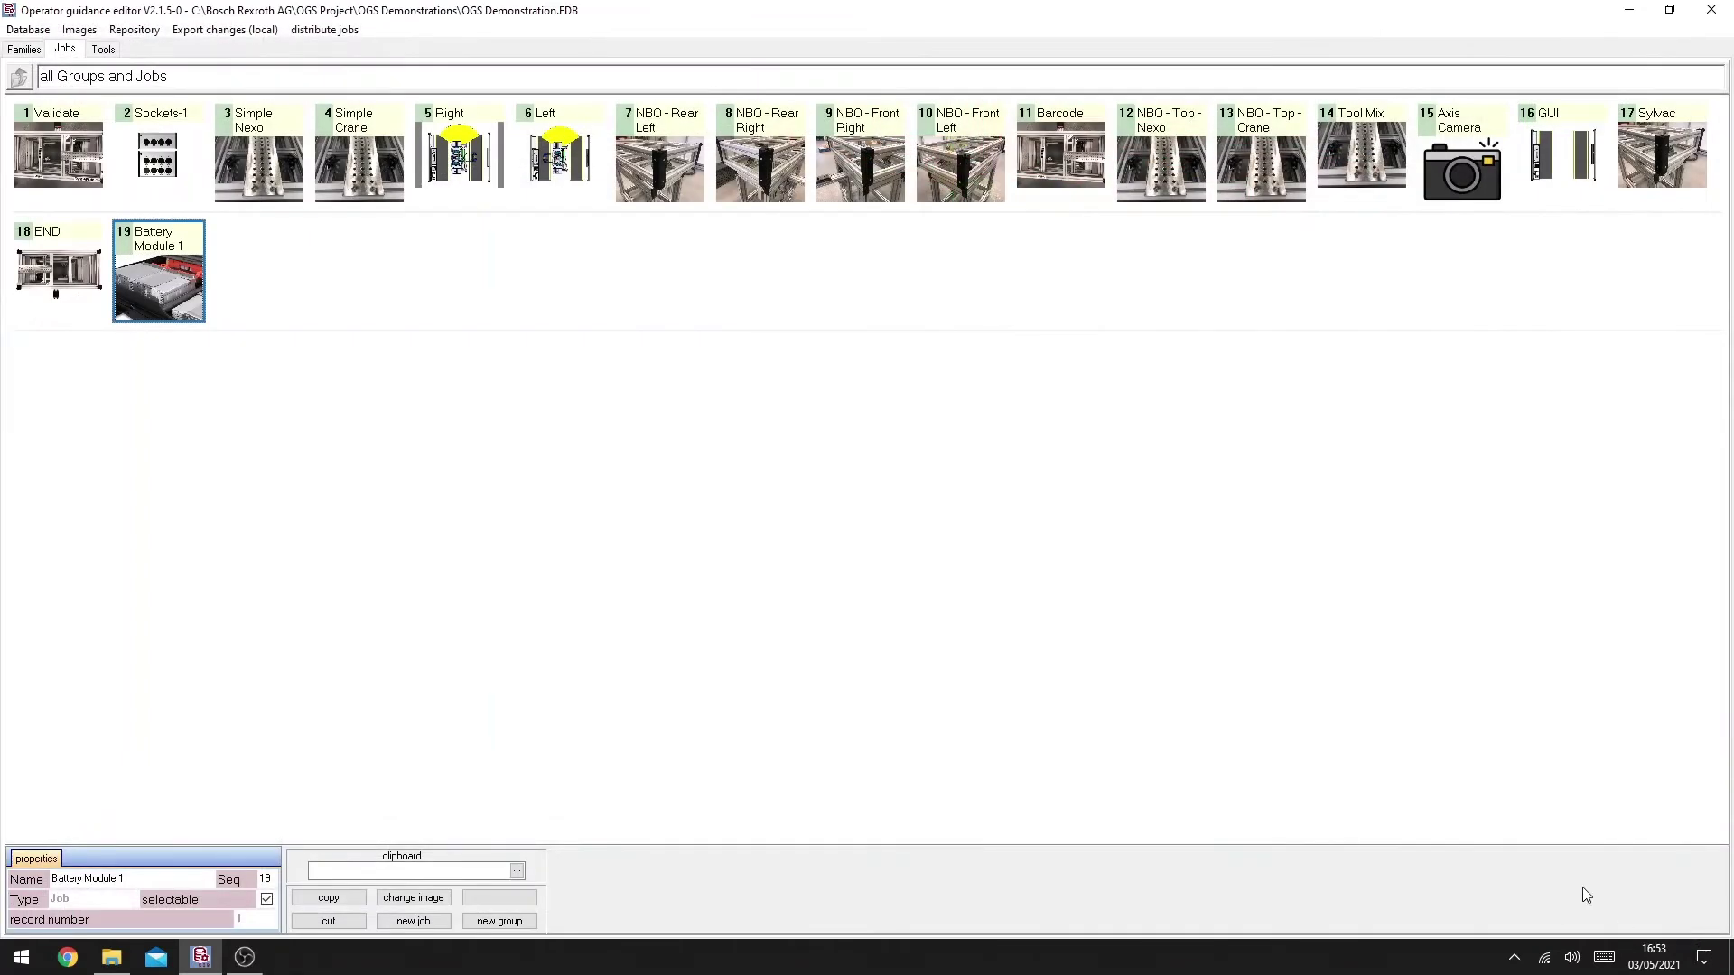
click(27, 32)
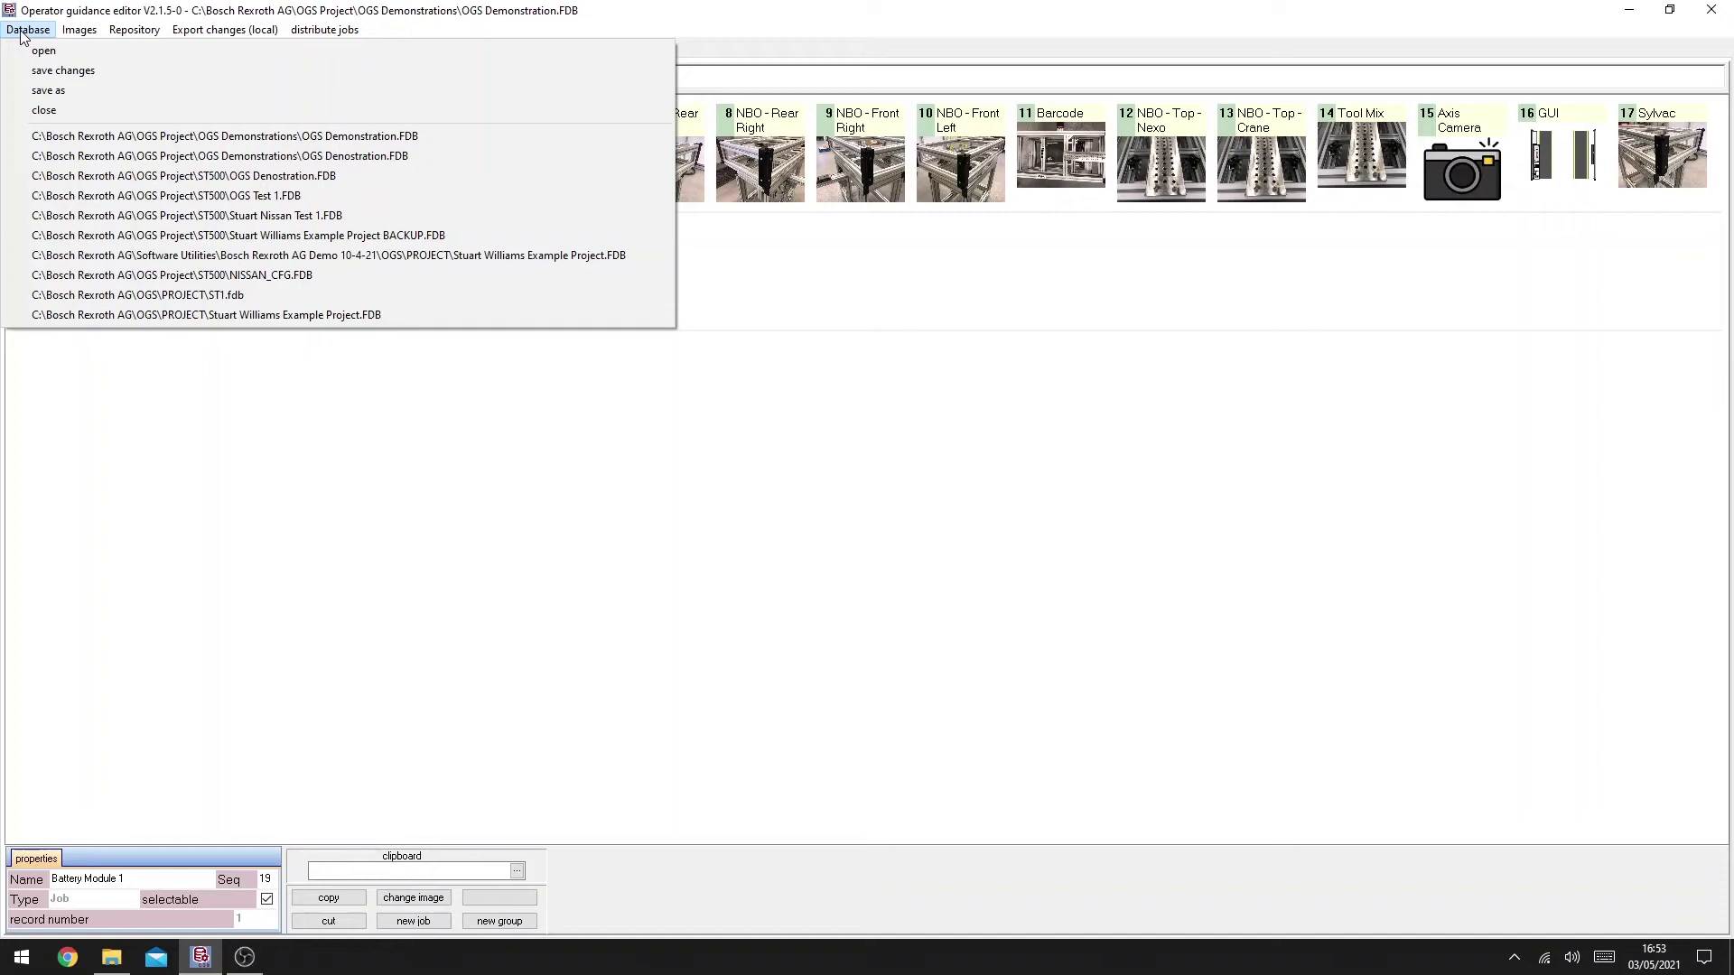
click(34, 71)
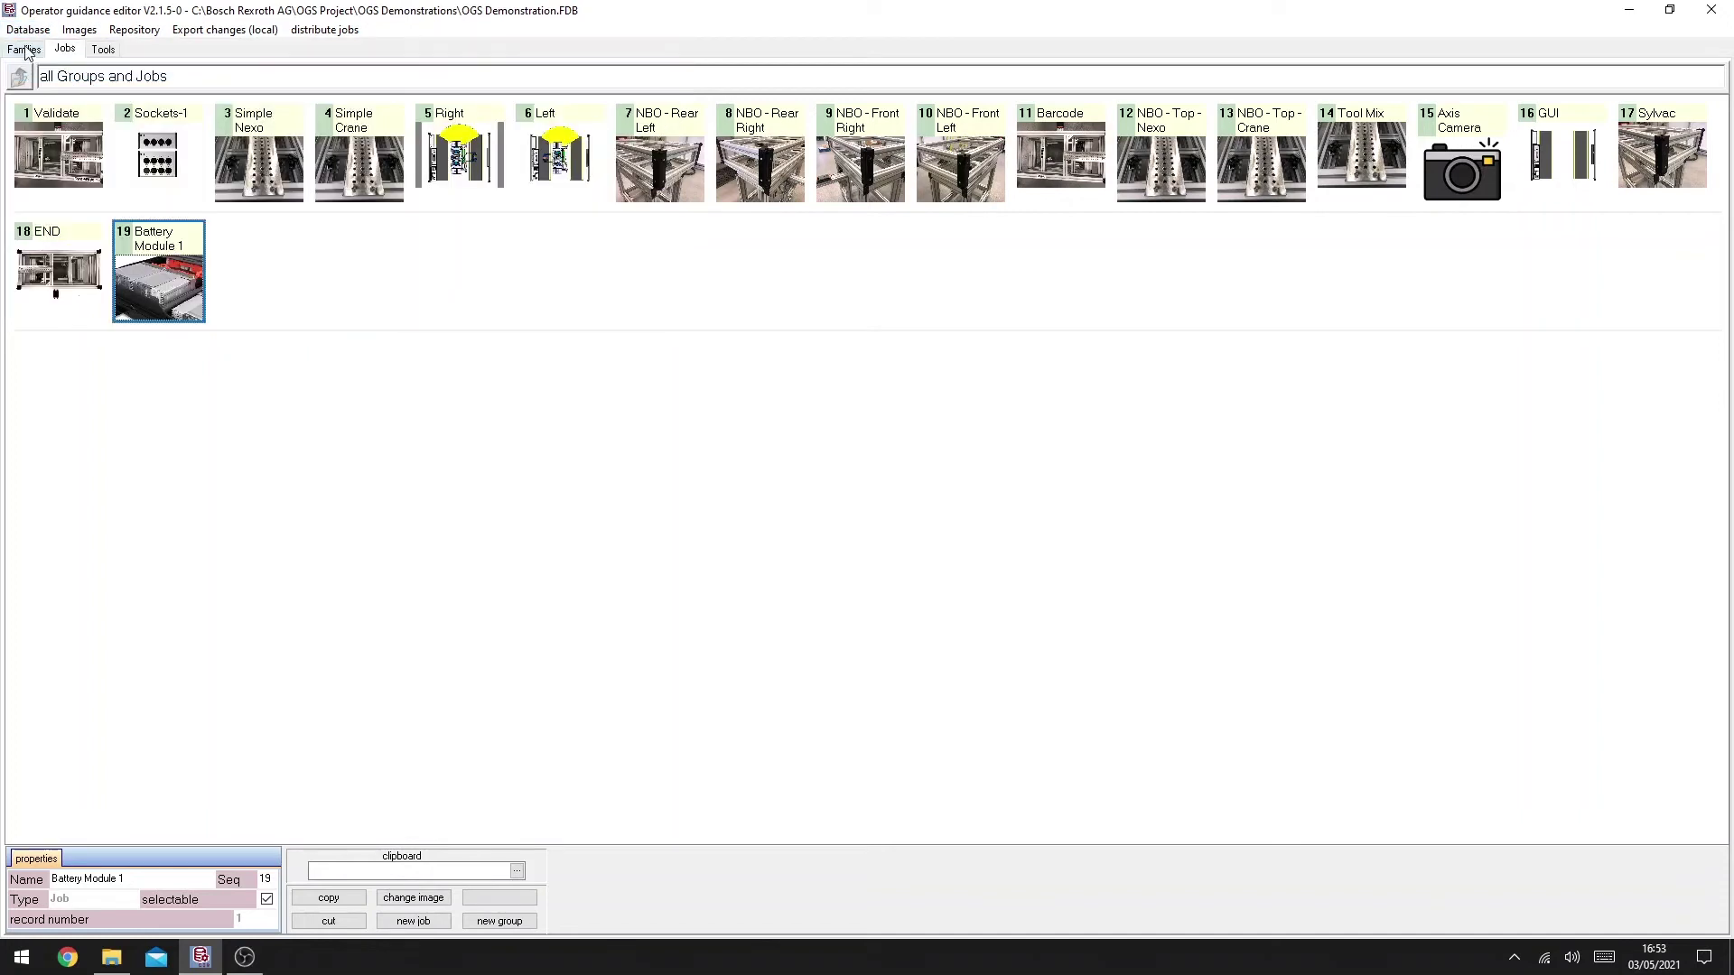
Step: Add the Battery Module 1 job to the ModelA&Variant1 family
click(24, 50)
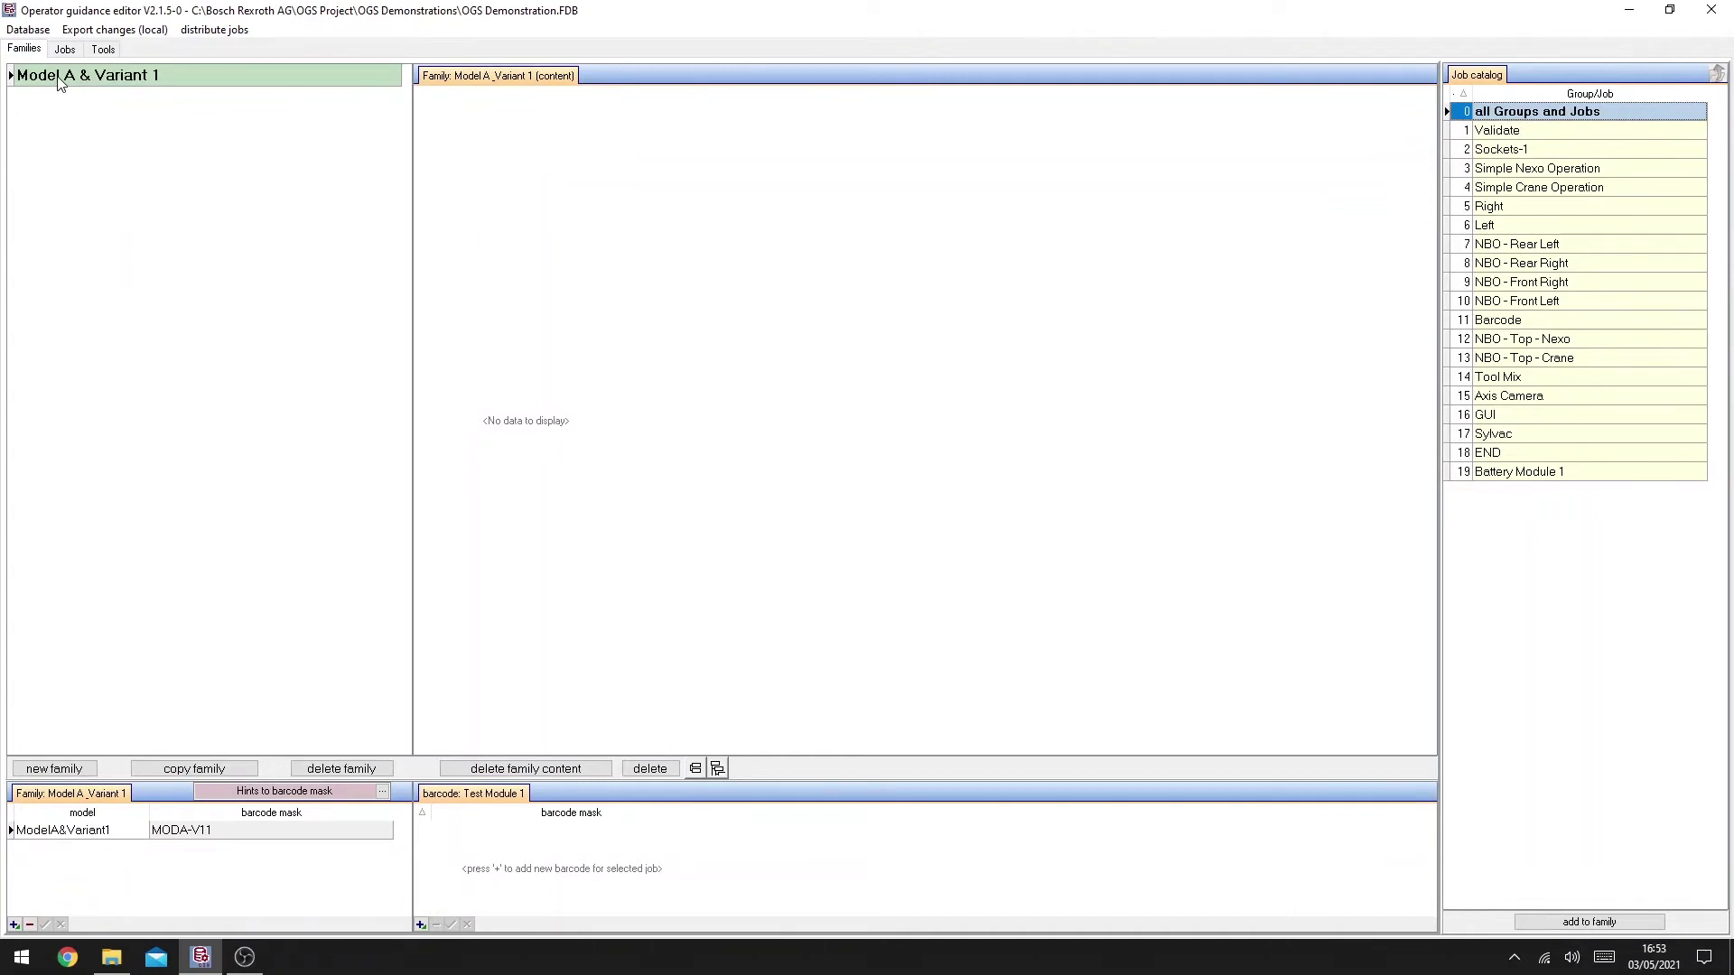
click(234, 838)
click(233, 837)
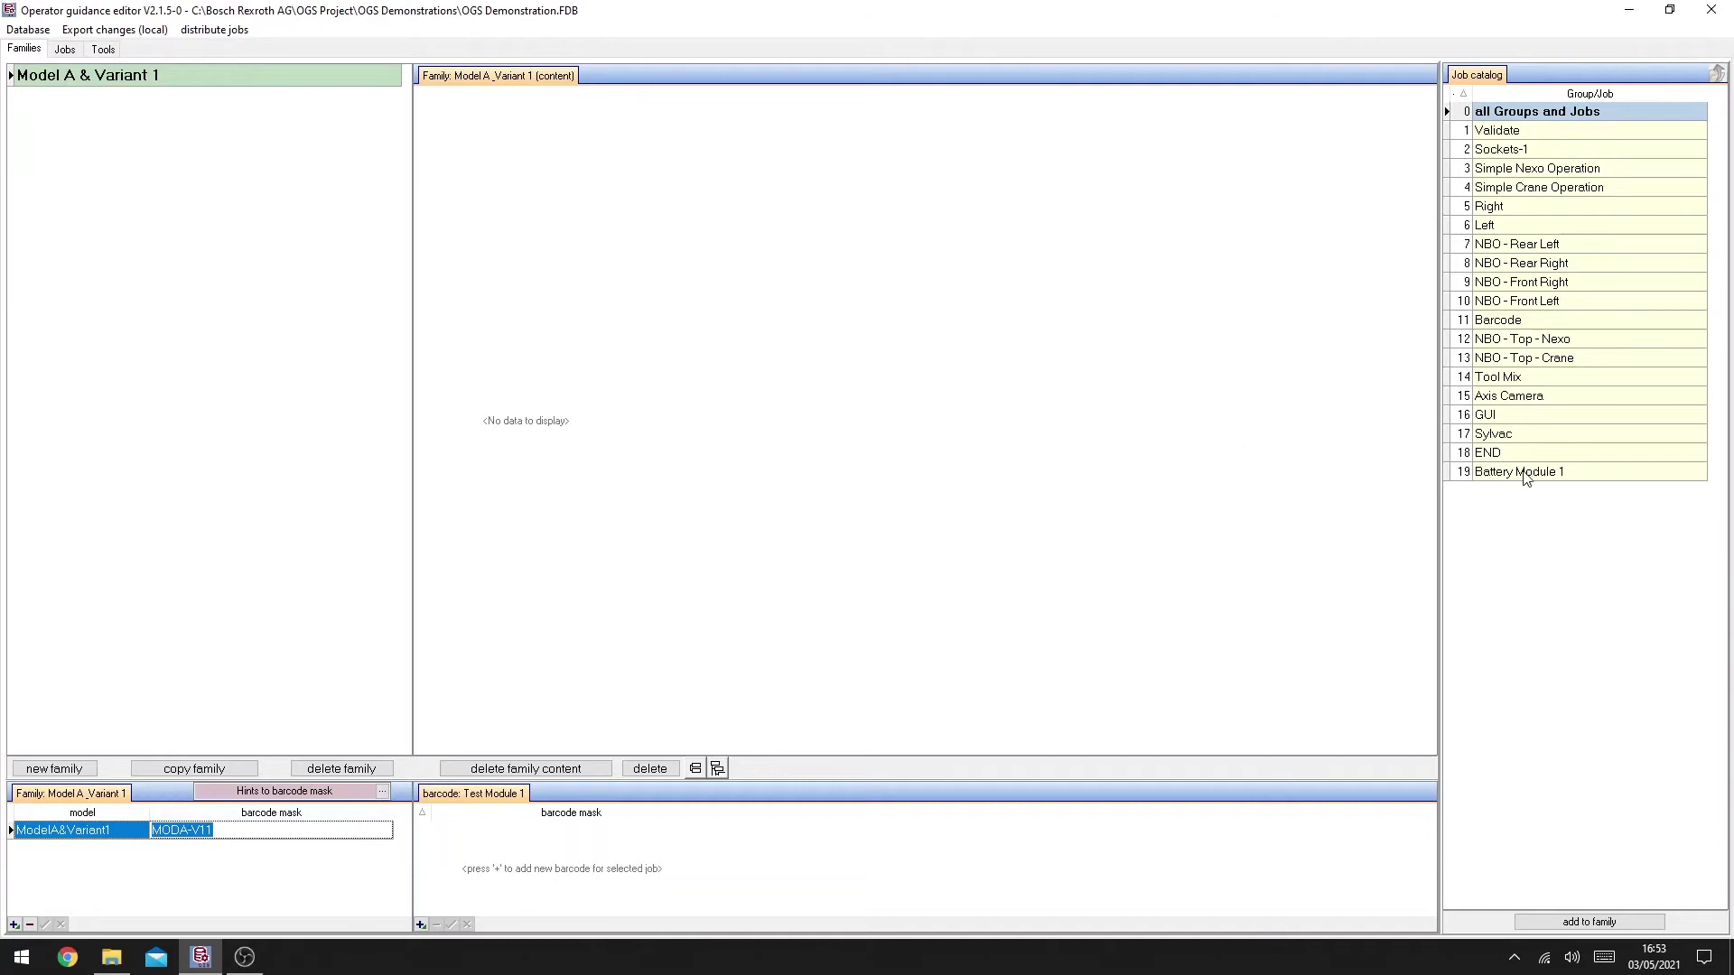
drag(1526, 474, 1163, 350)
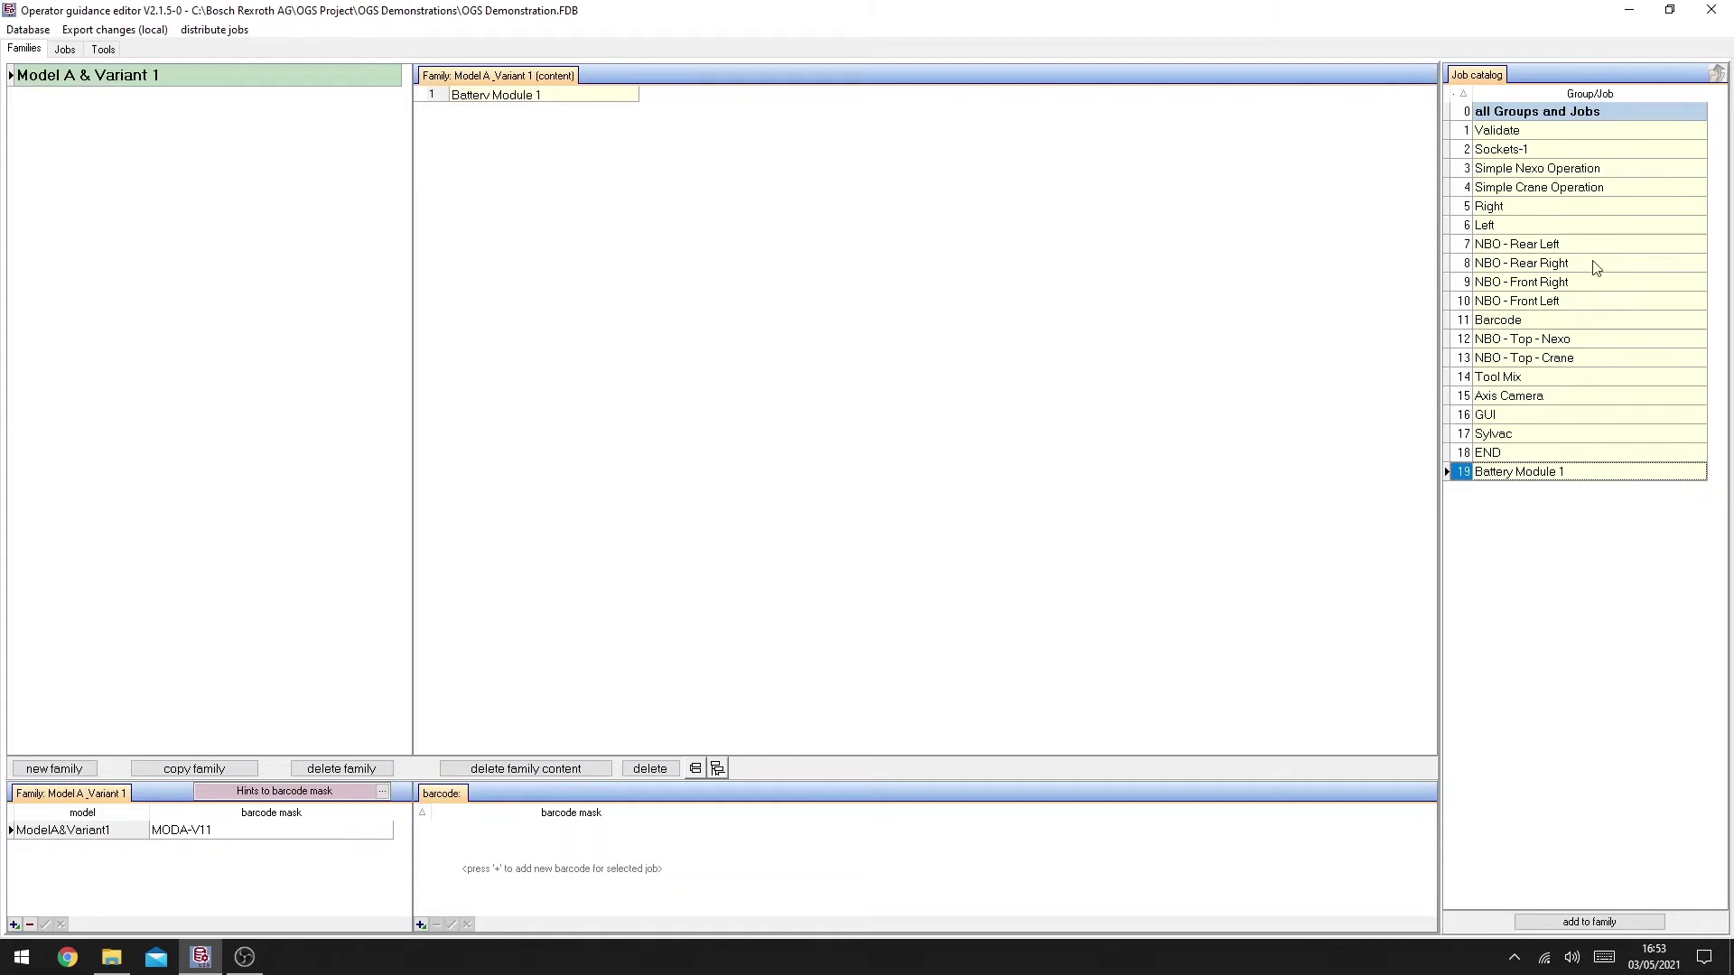
Step: Remove the accidentally added Right job from the family content
drag(1504, 209, 1258, 244)
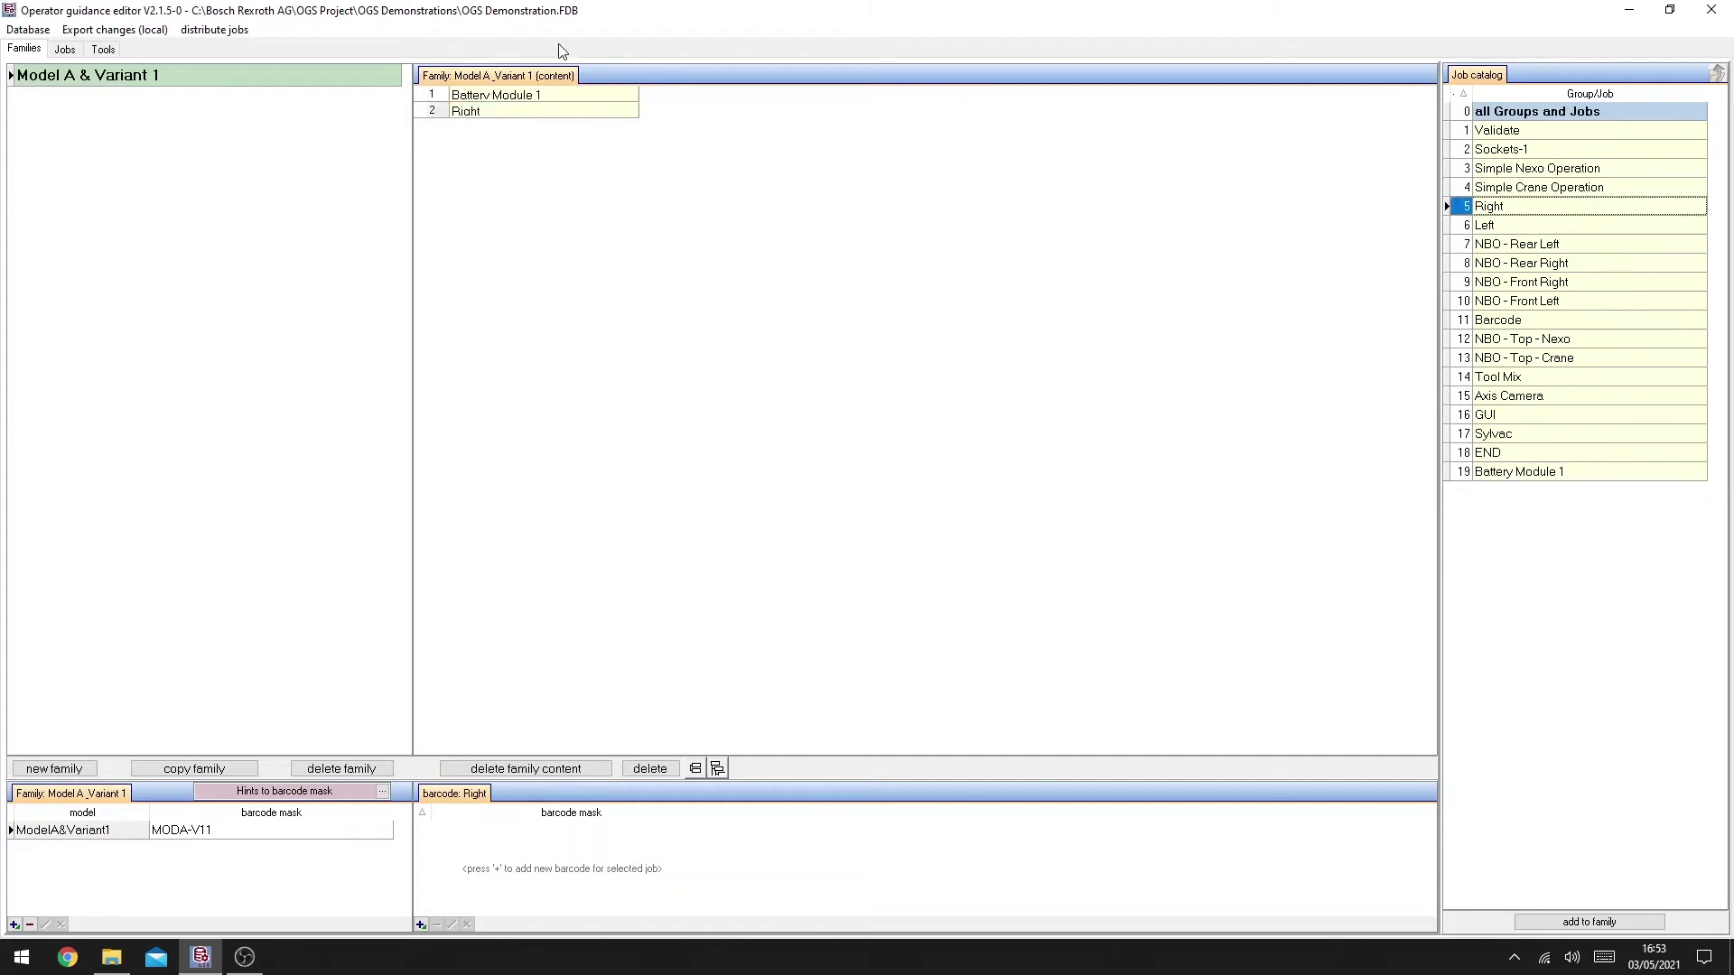
right_click(520, 119)
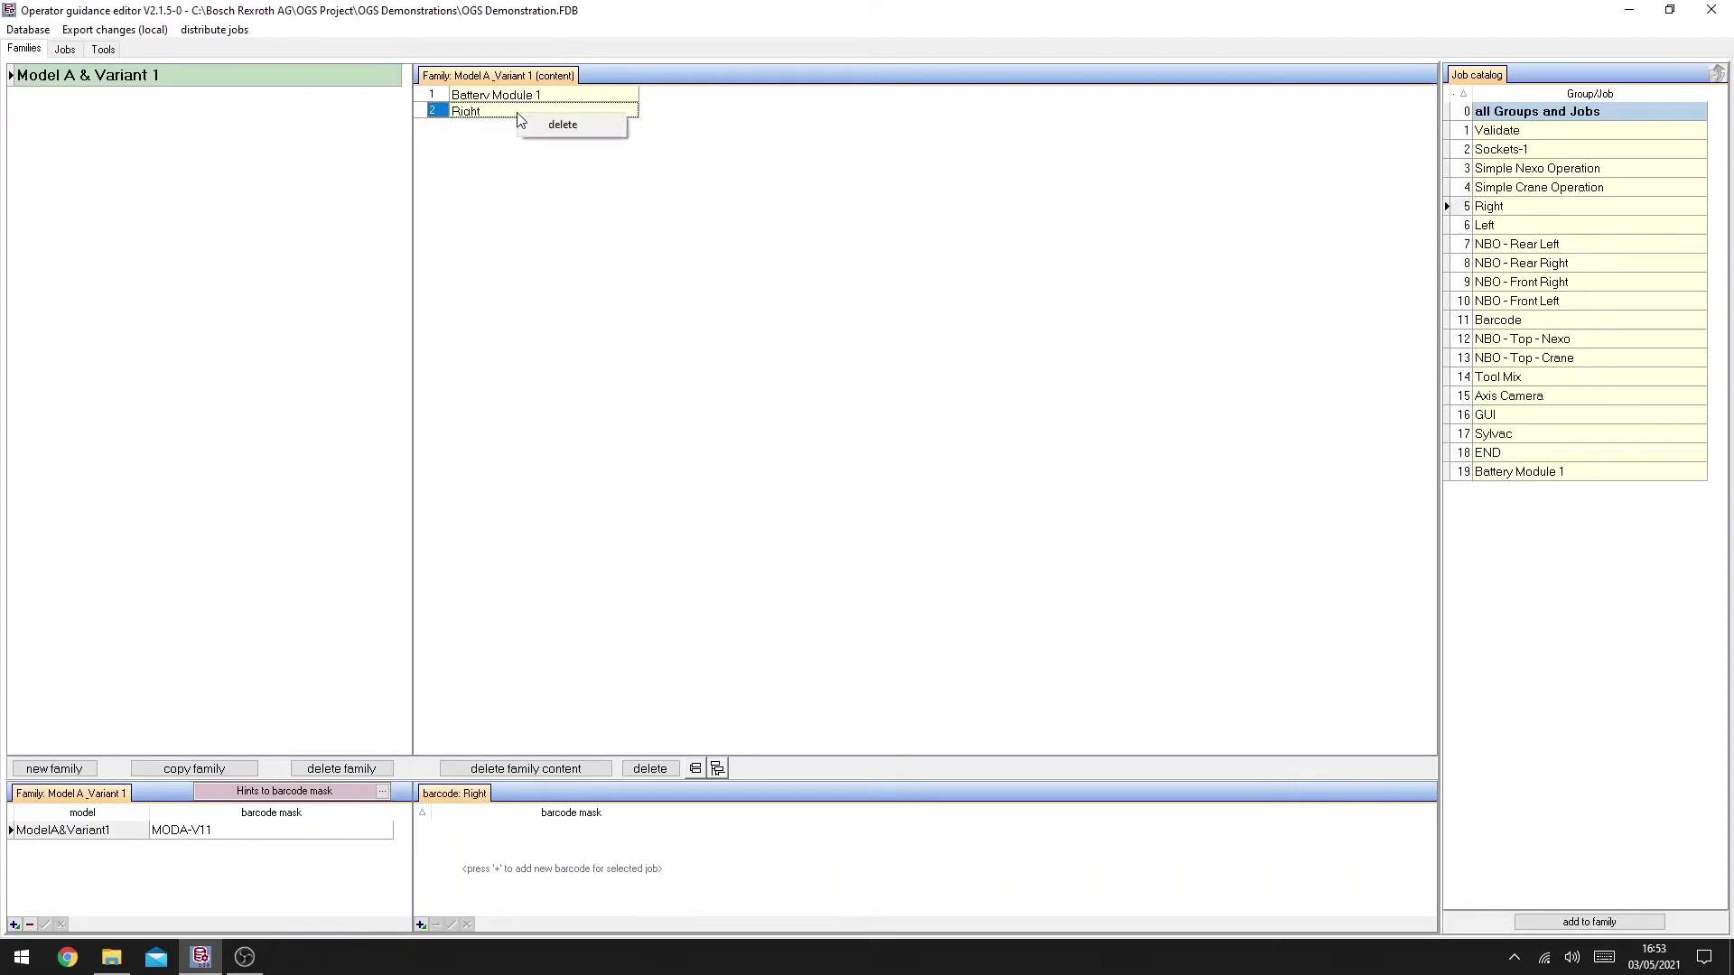
click(569, 126)
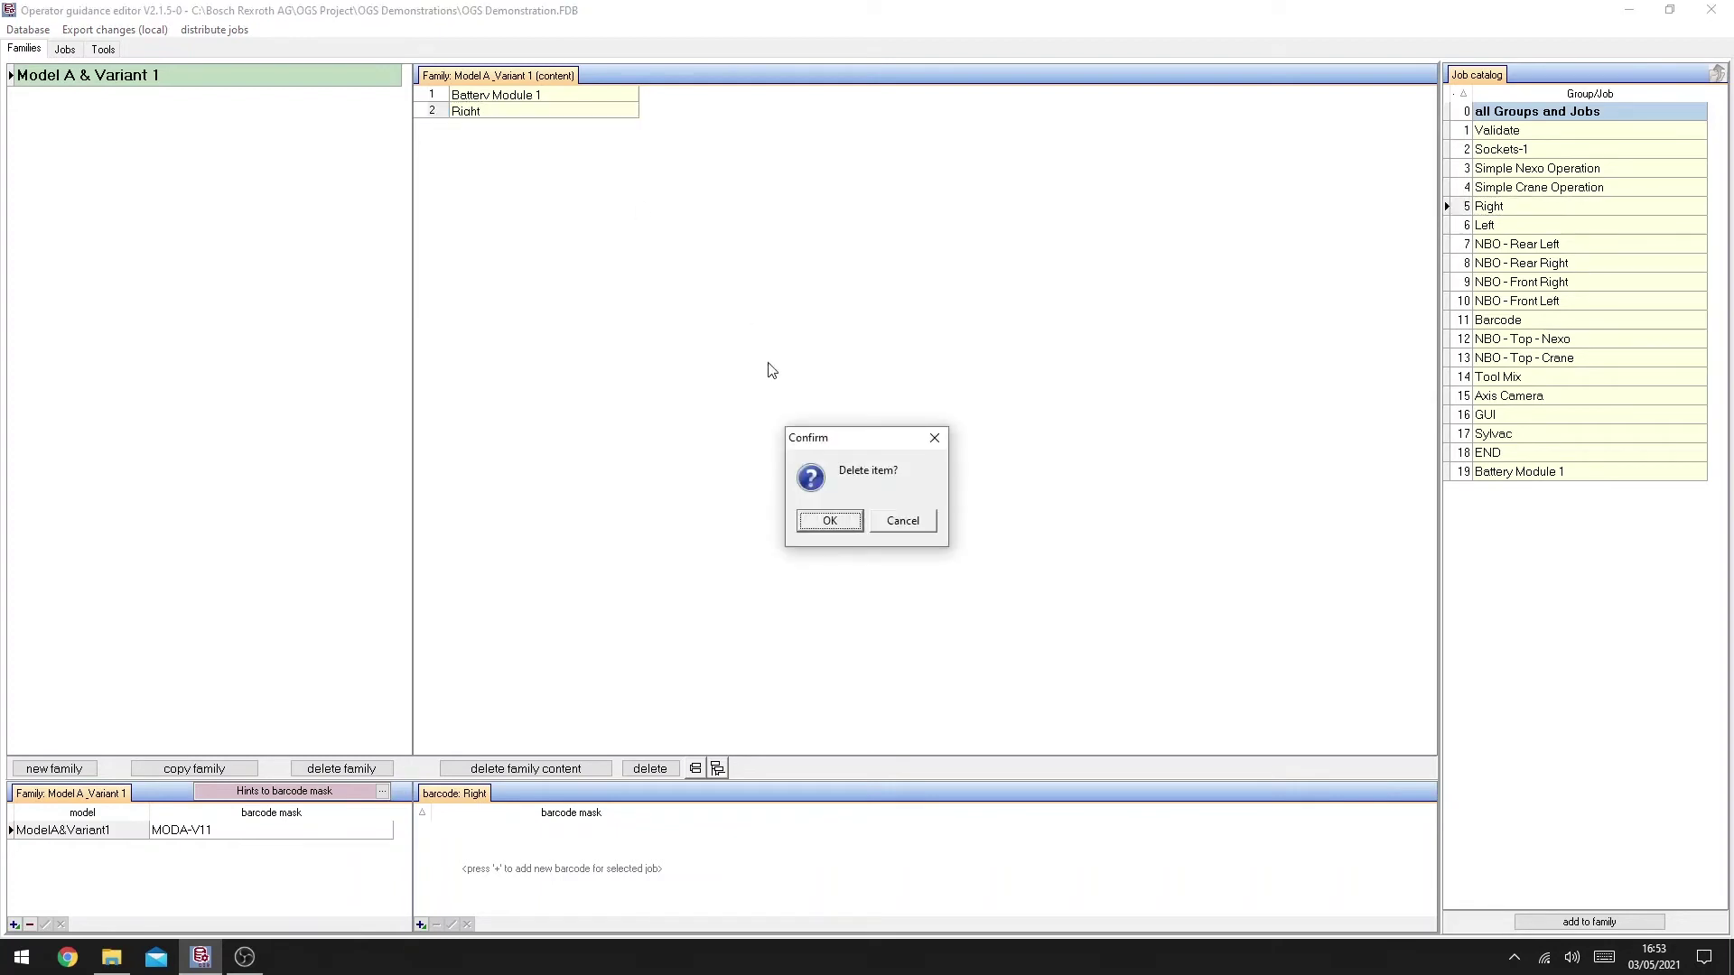
click(828, 522)
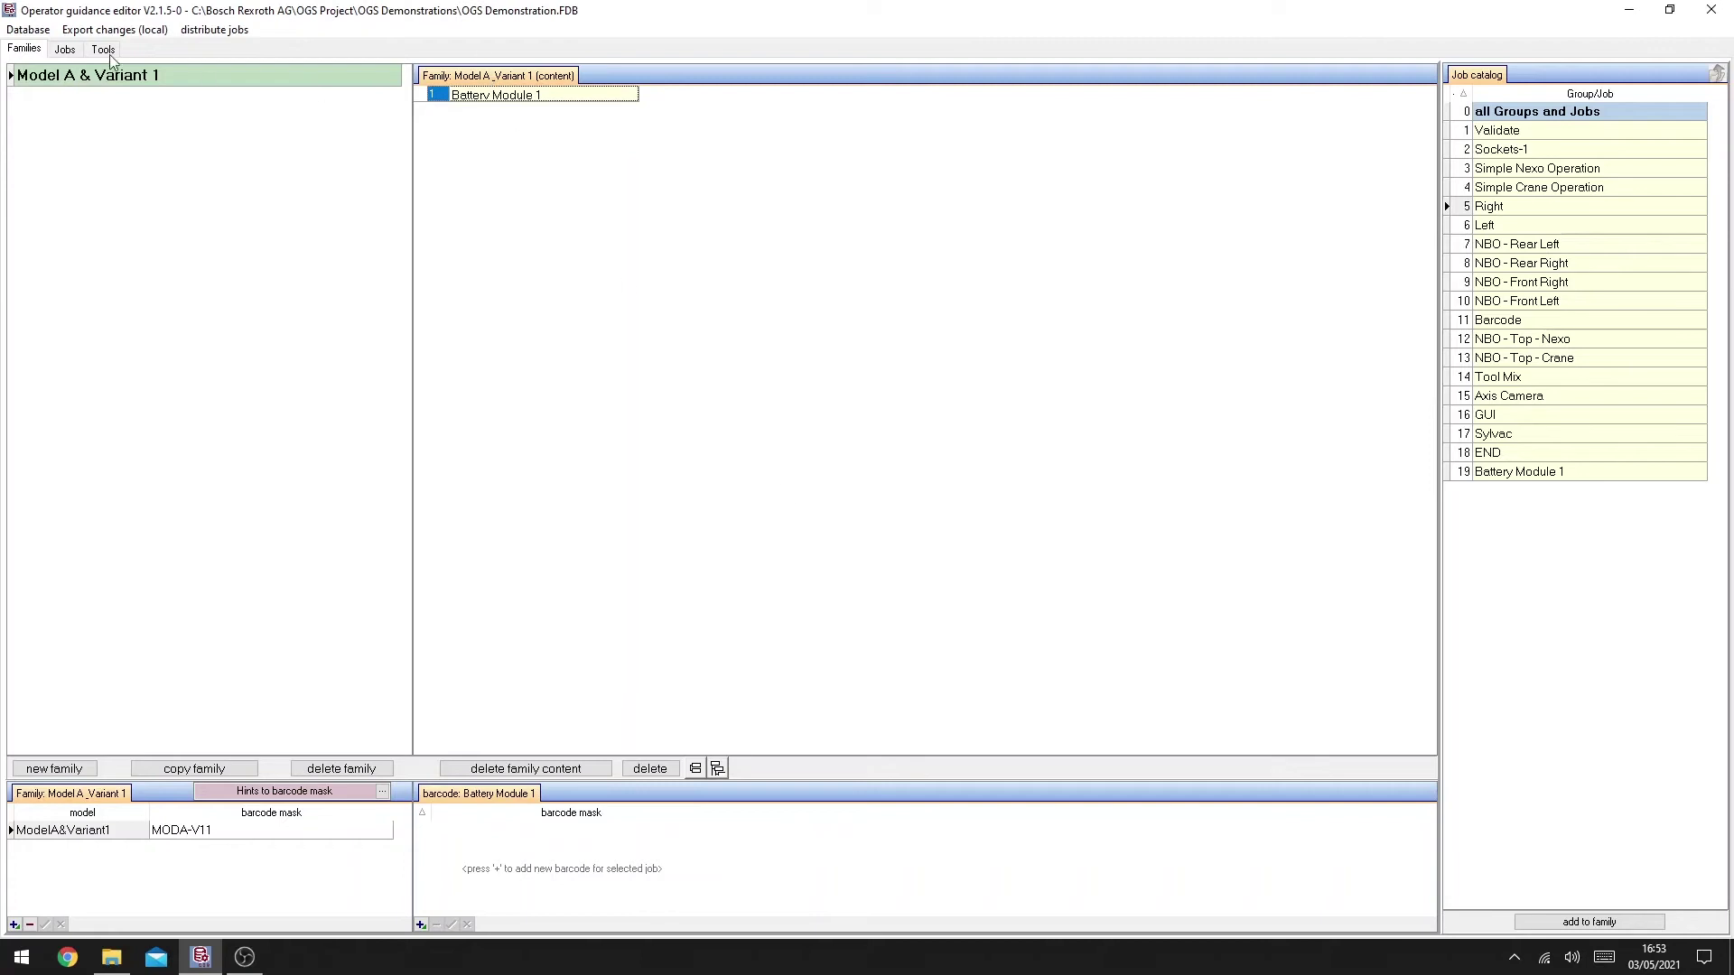
click(26, 30)
Step: Save the database changes and export the job list locally to station.fdb
click(61, 71)
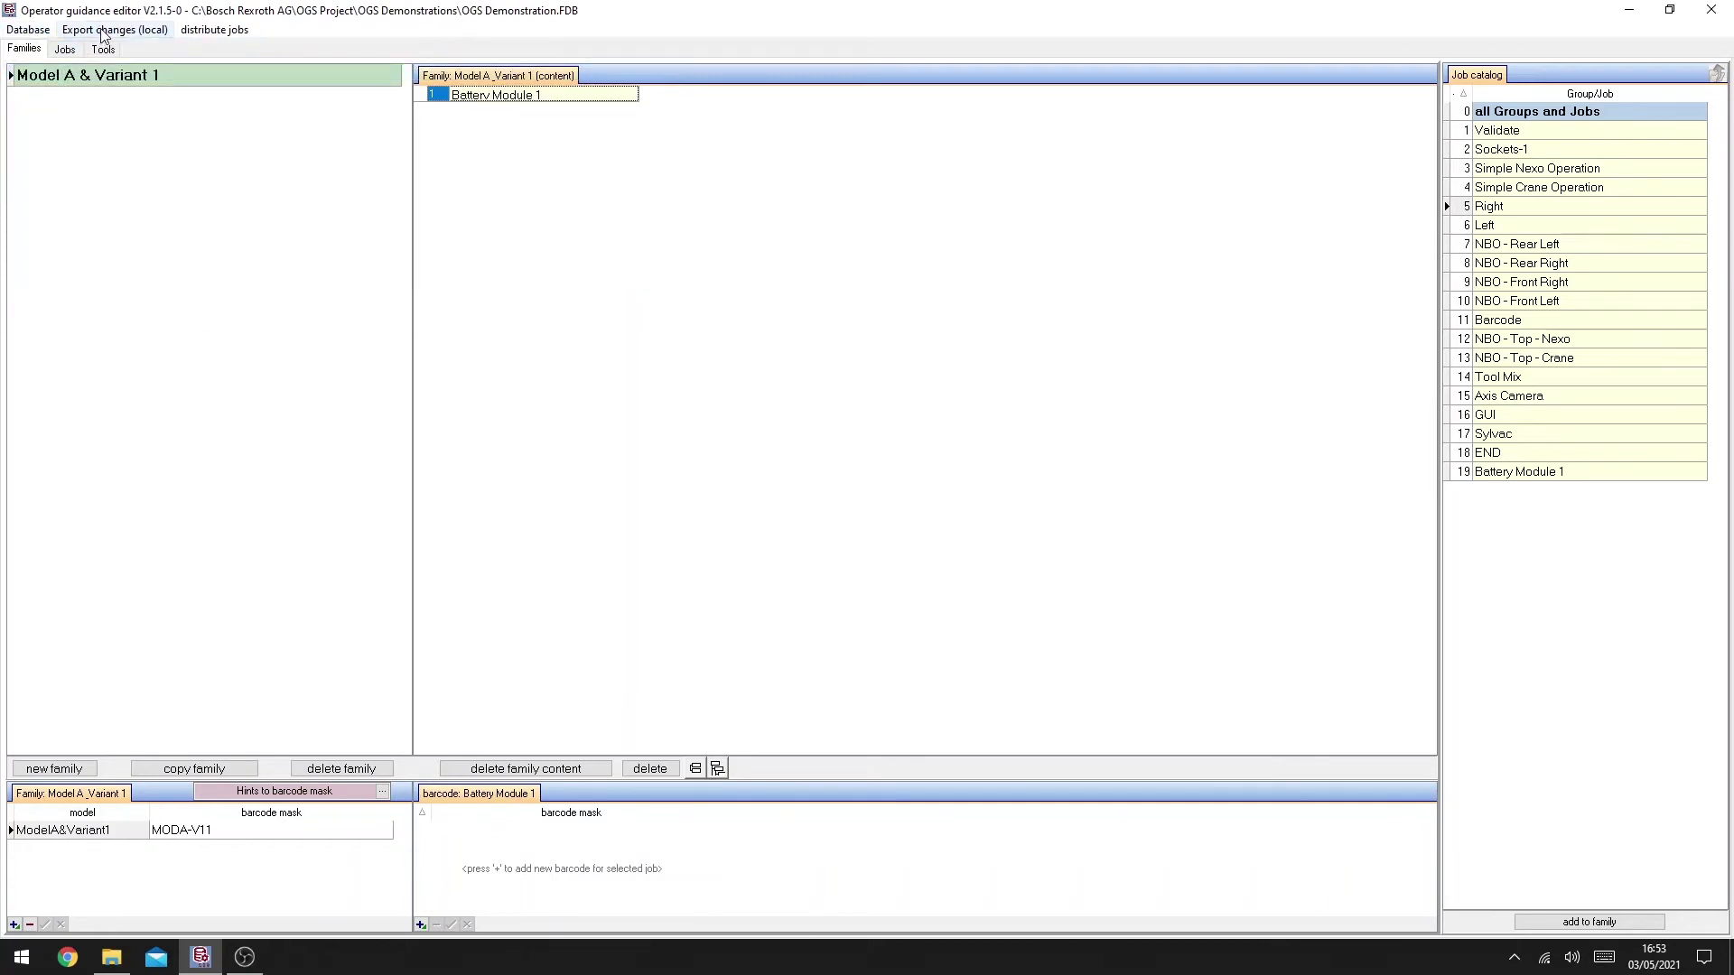
click(102, 29)
click(668, 265)
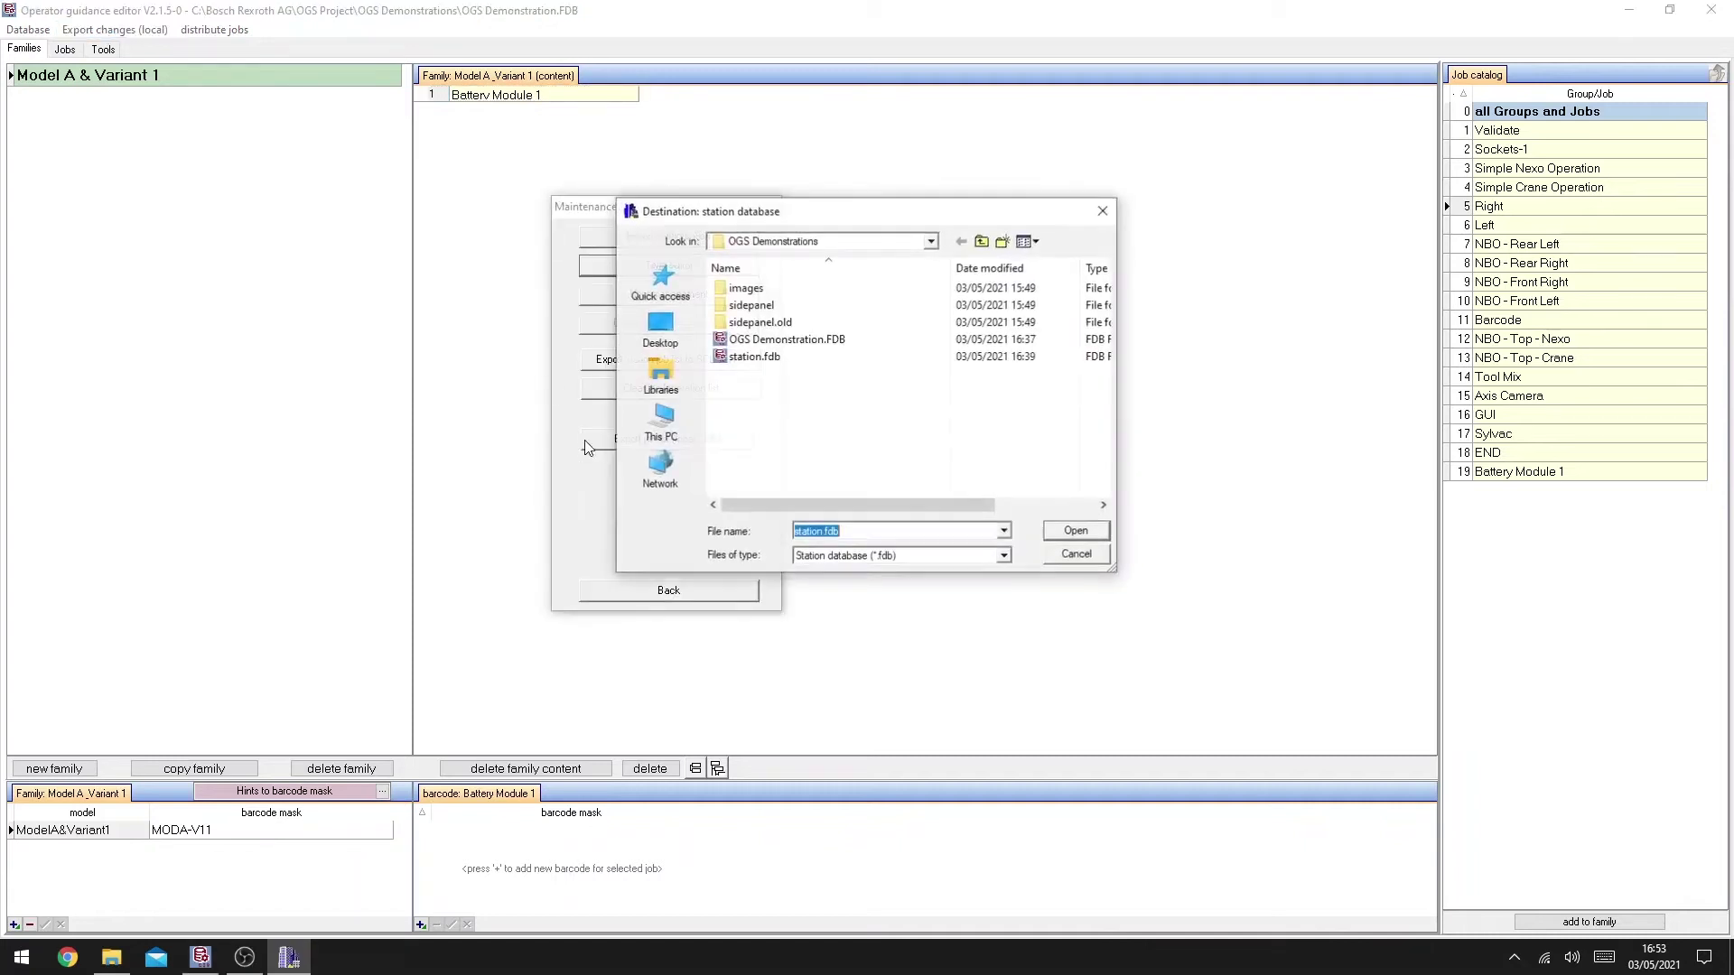
click(1076, 532)
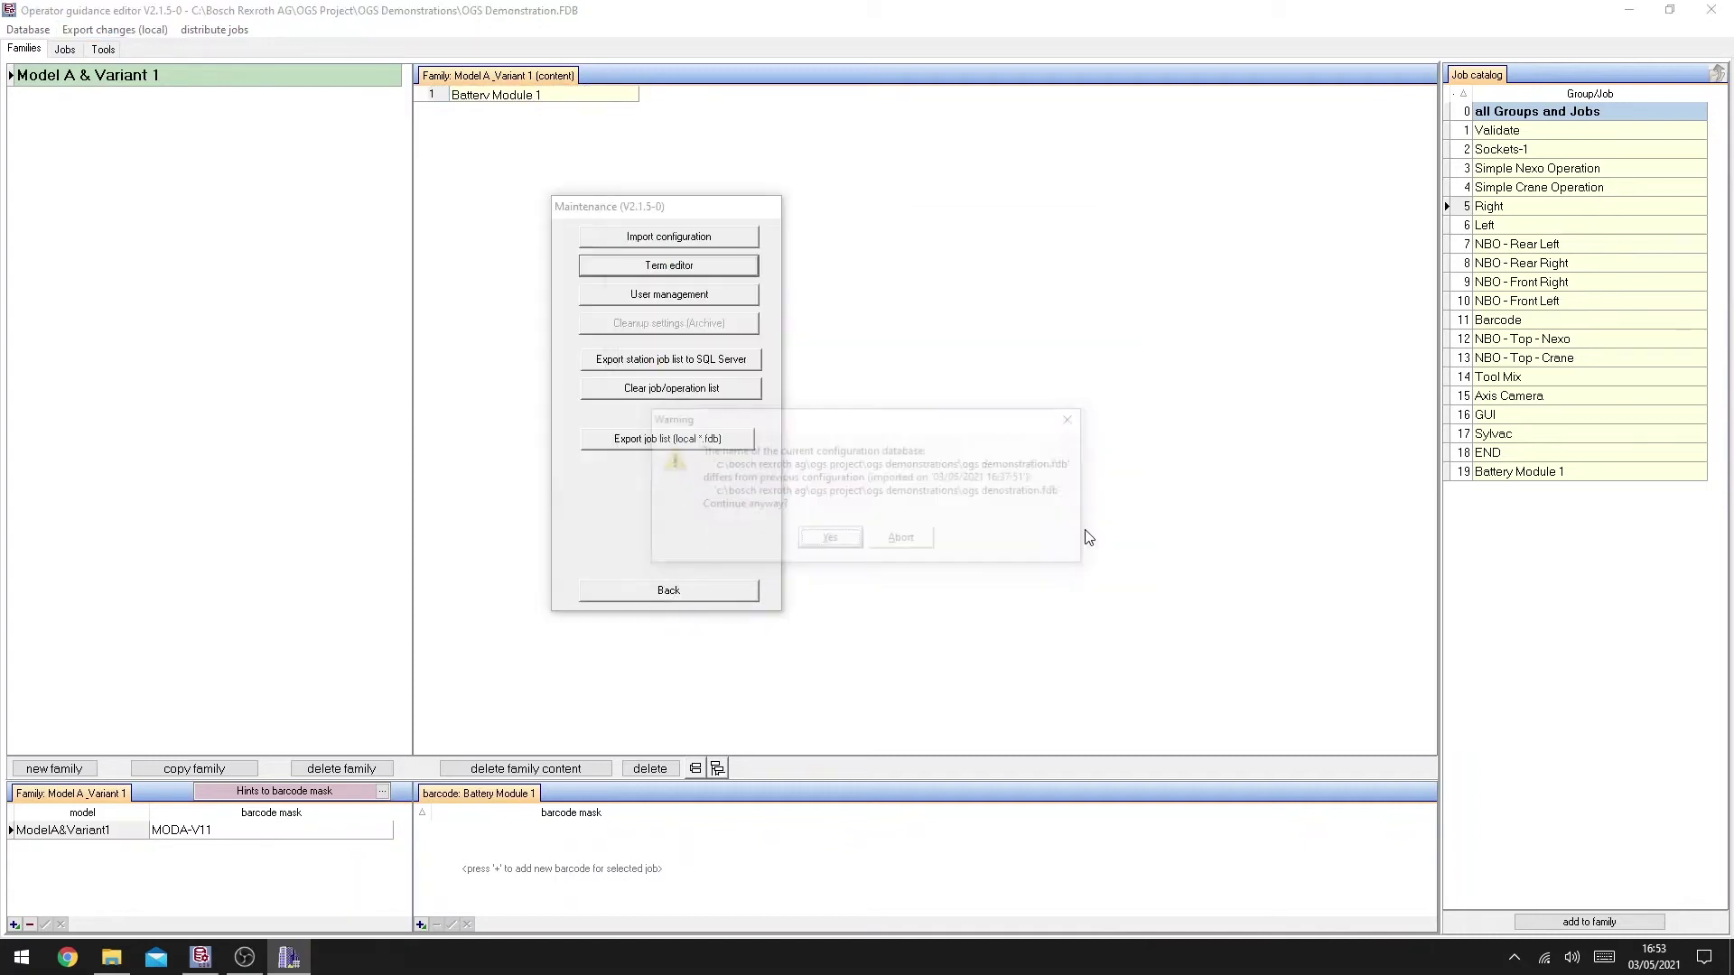
click(825, 543)
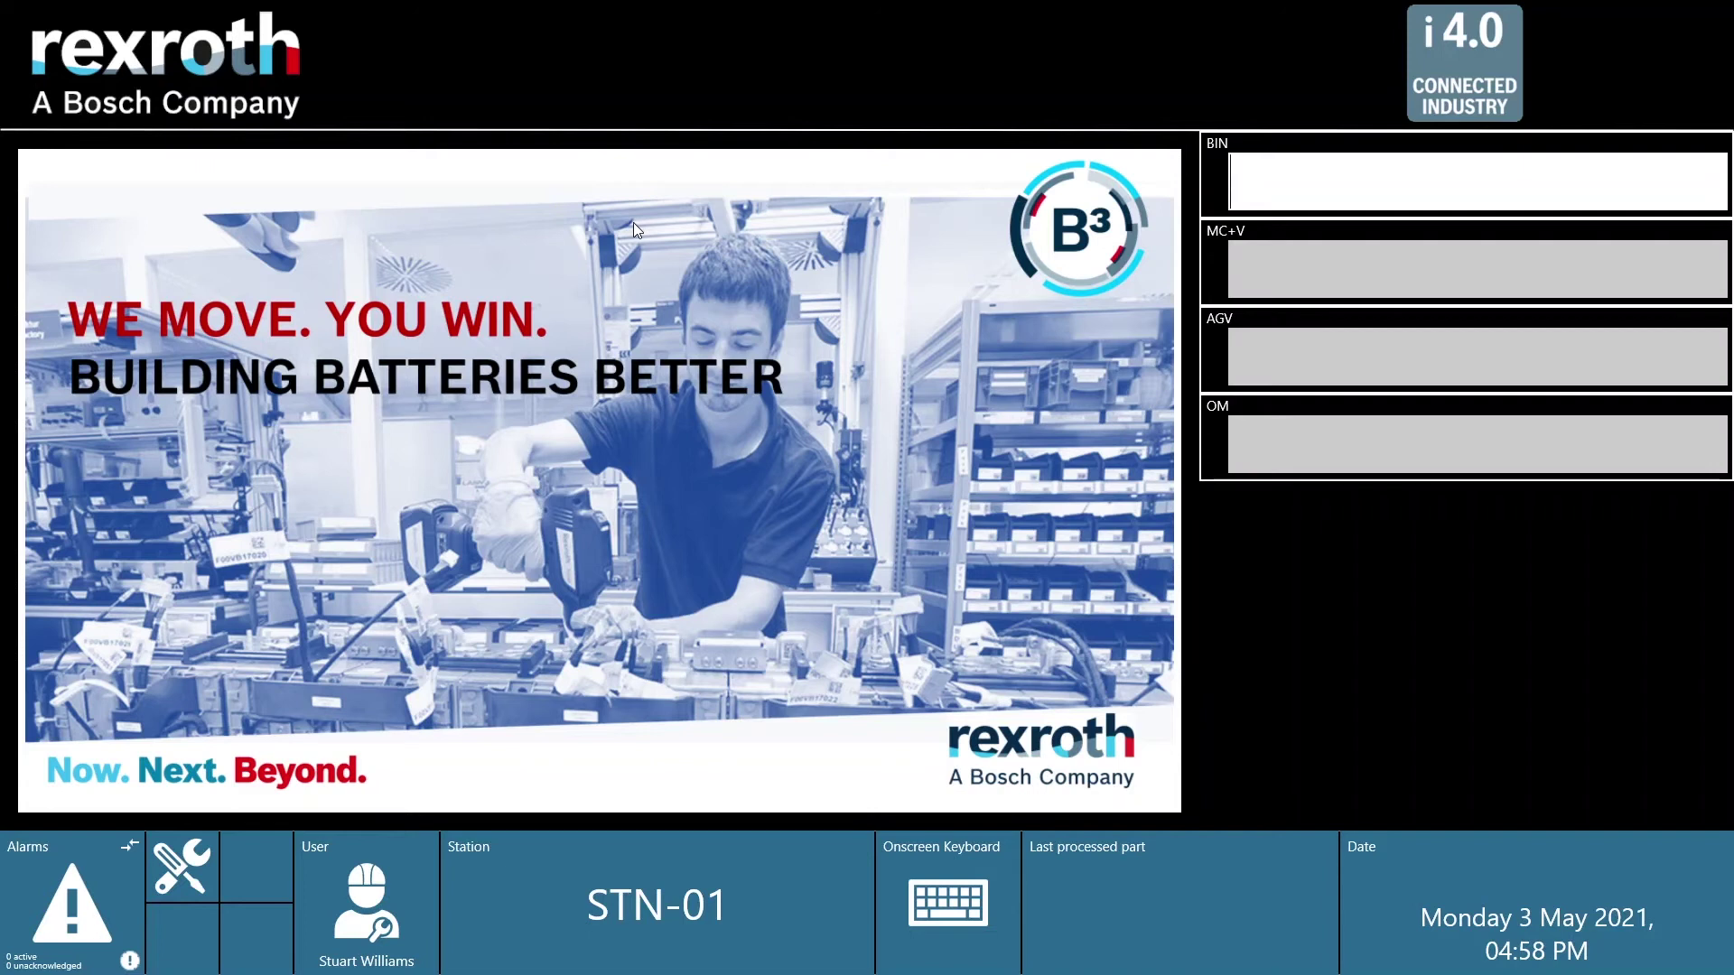
text(00000000000000000000000001)
key(Return)
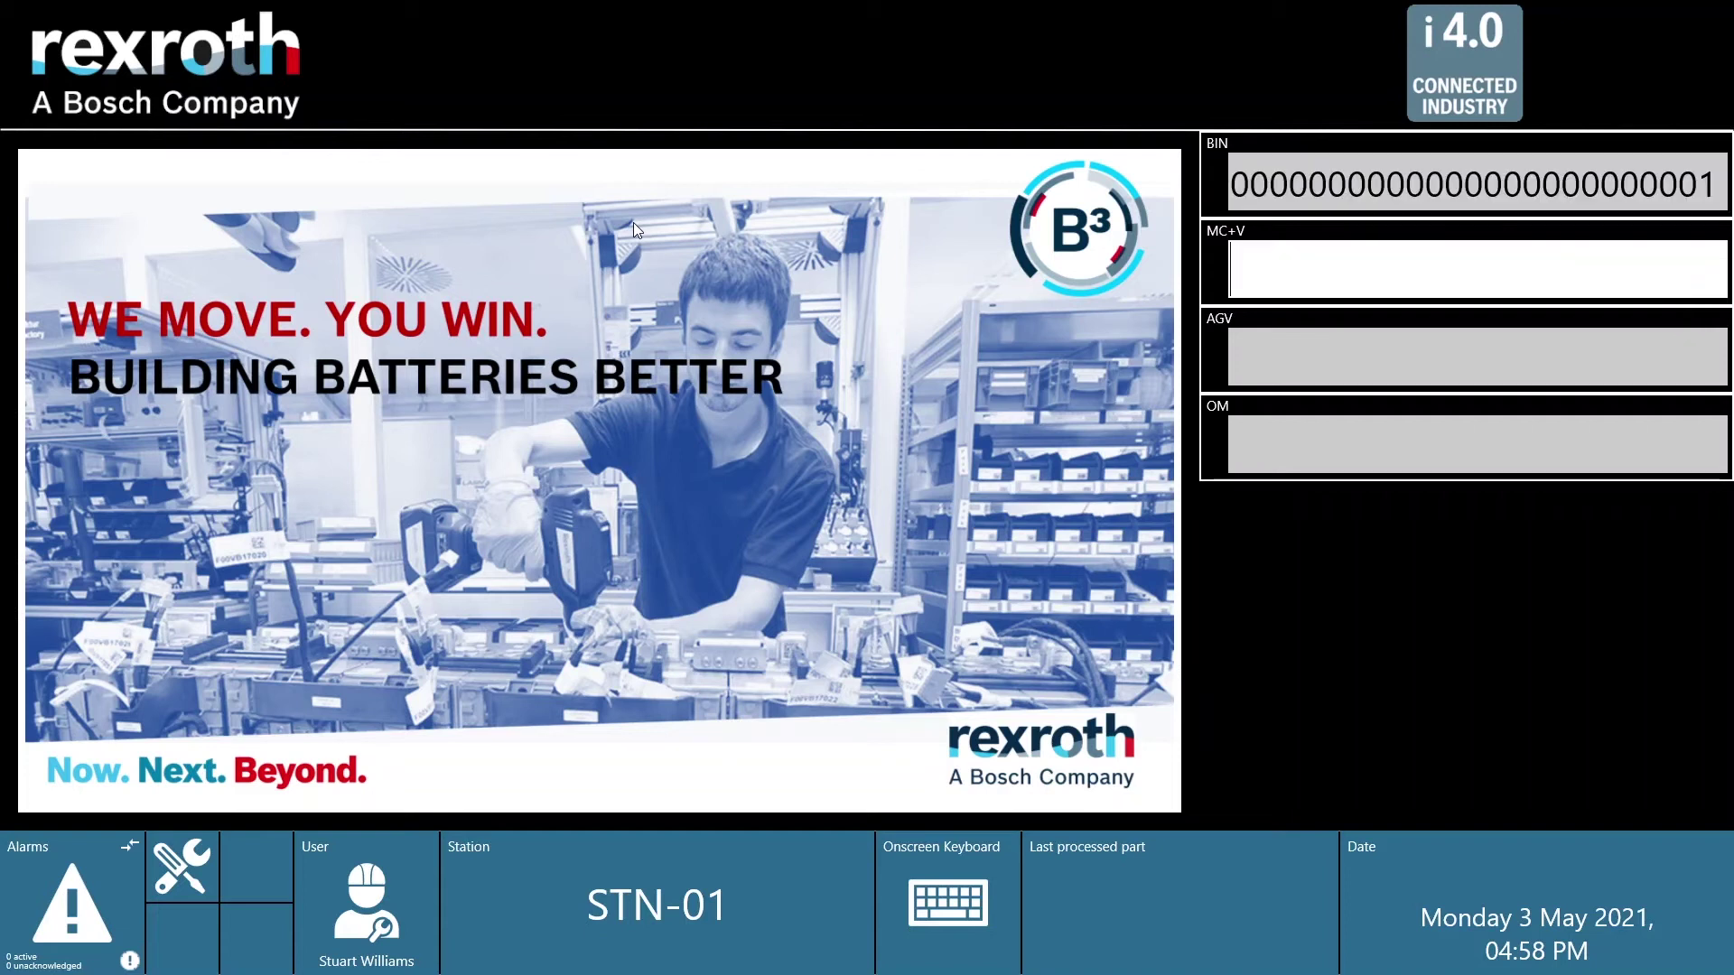
text(MODA-V1)
key(Return)
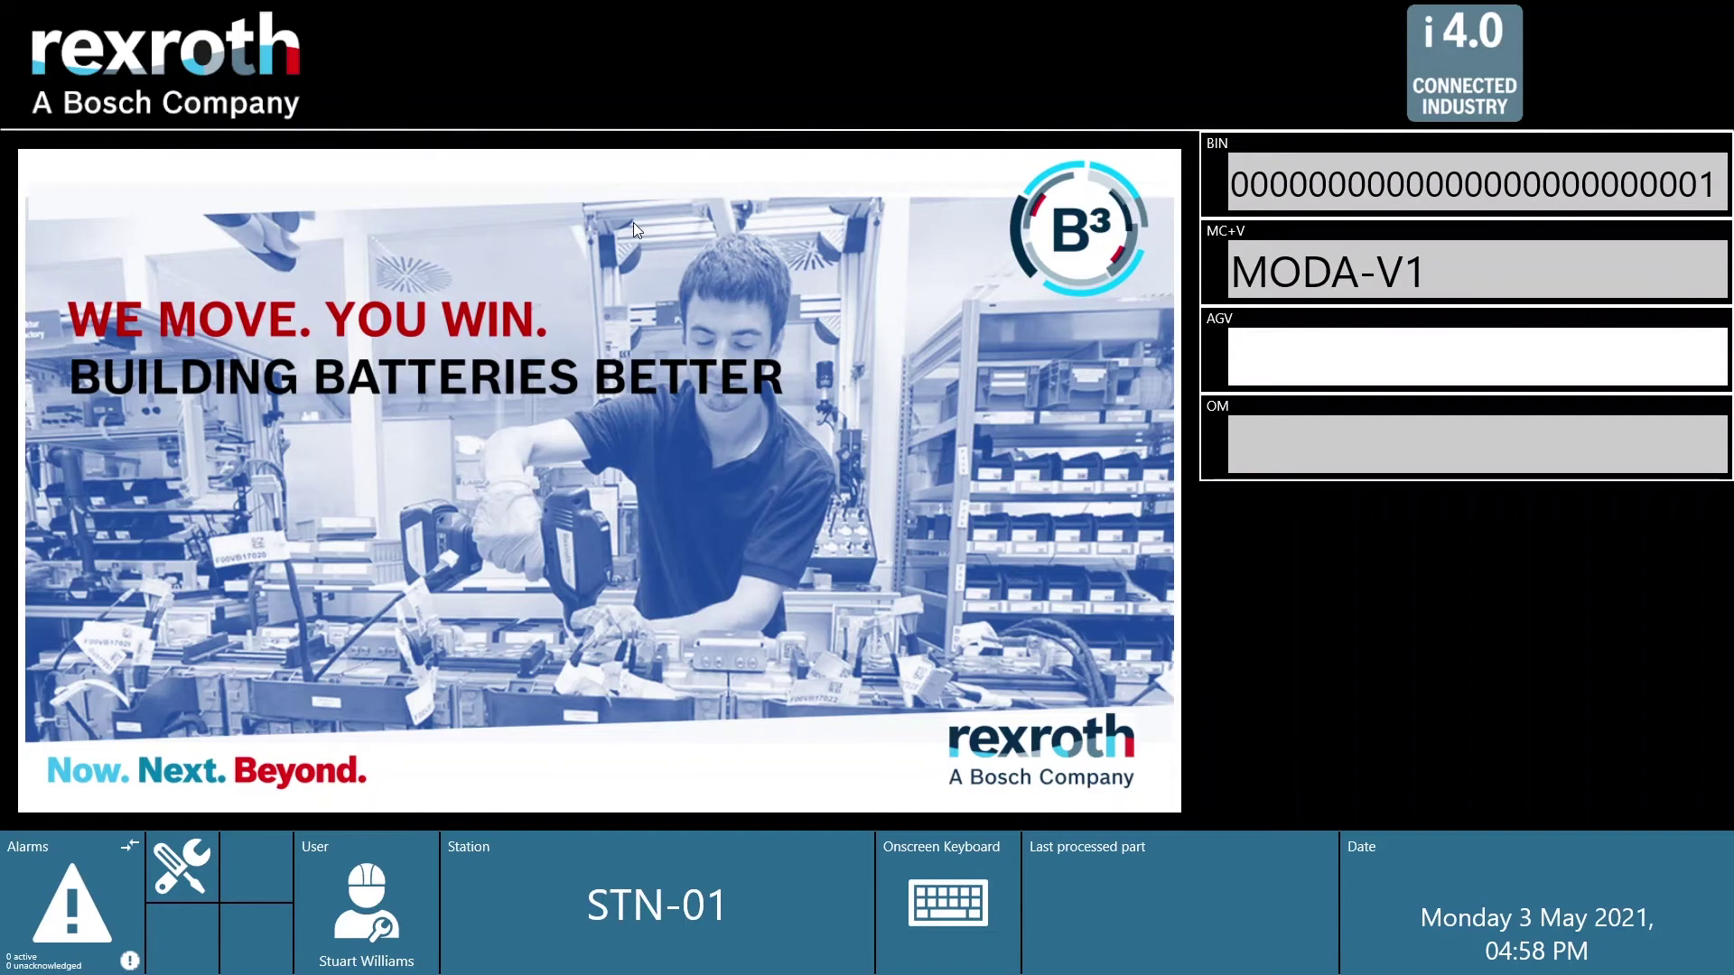
text(001)
key(Return)
text(1)
key(Return)
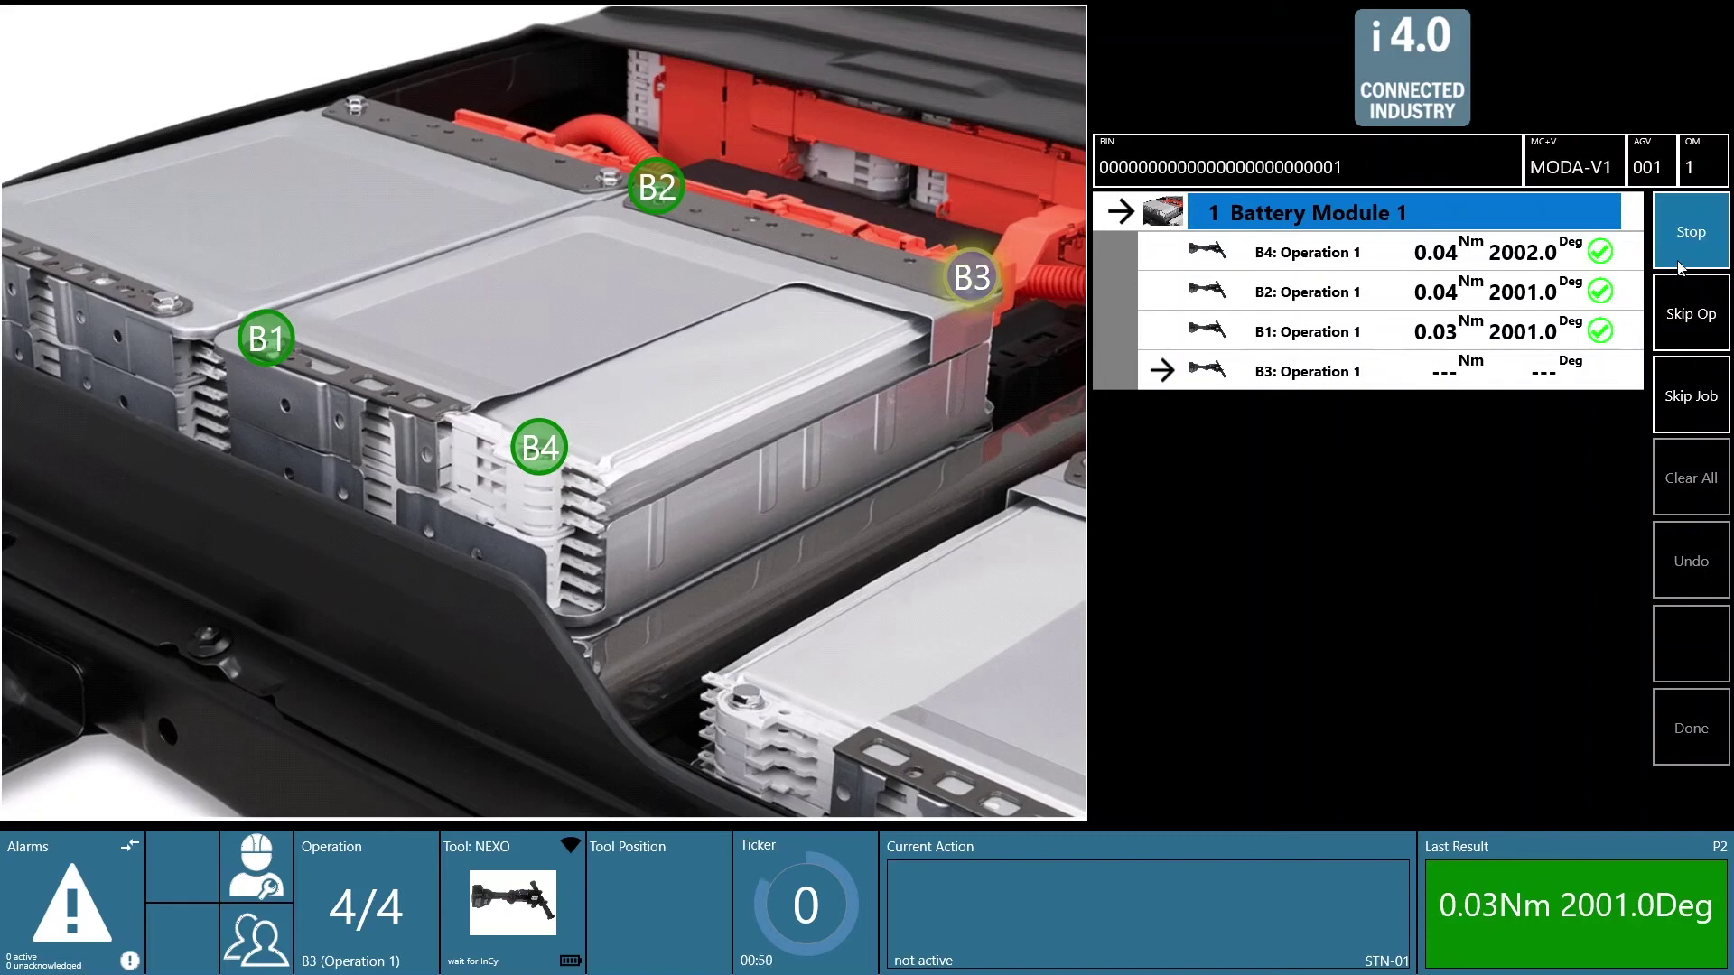
Step: Stop the Battery Module 1 job and confirm clearing its tightening results
click(1691, 237)
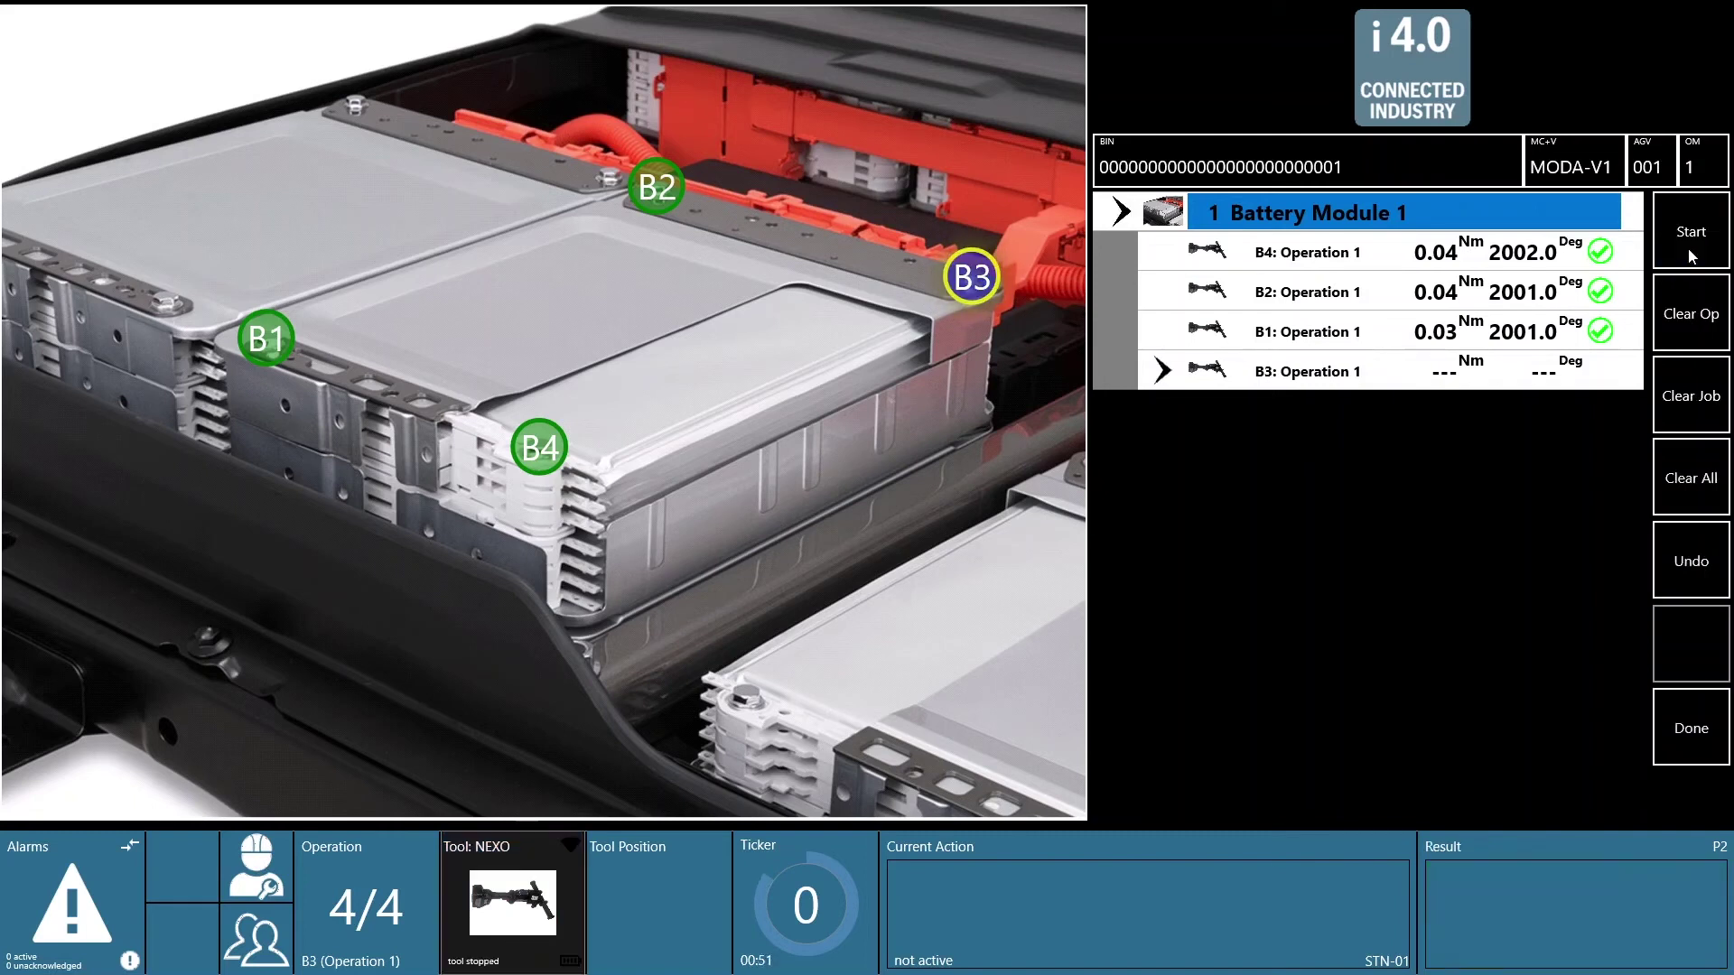
click(1689, 399)
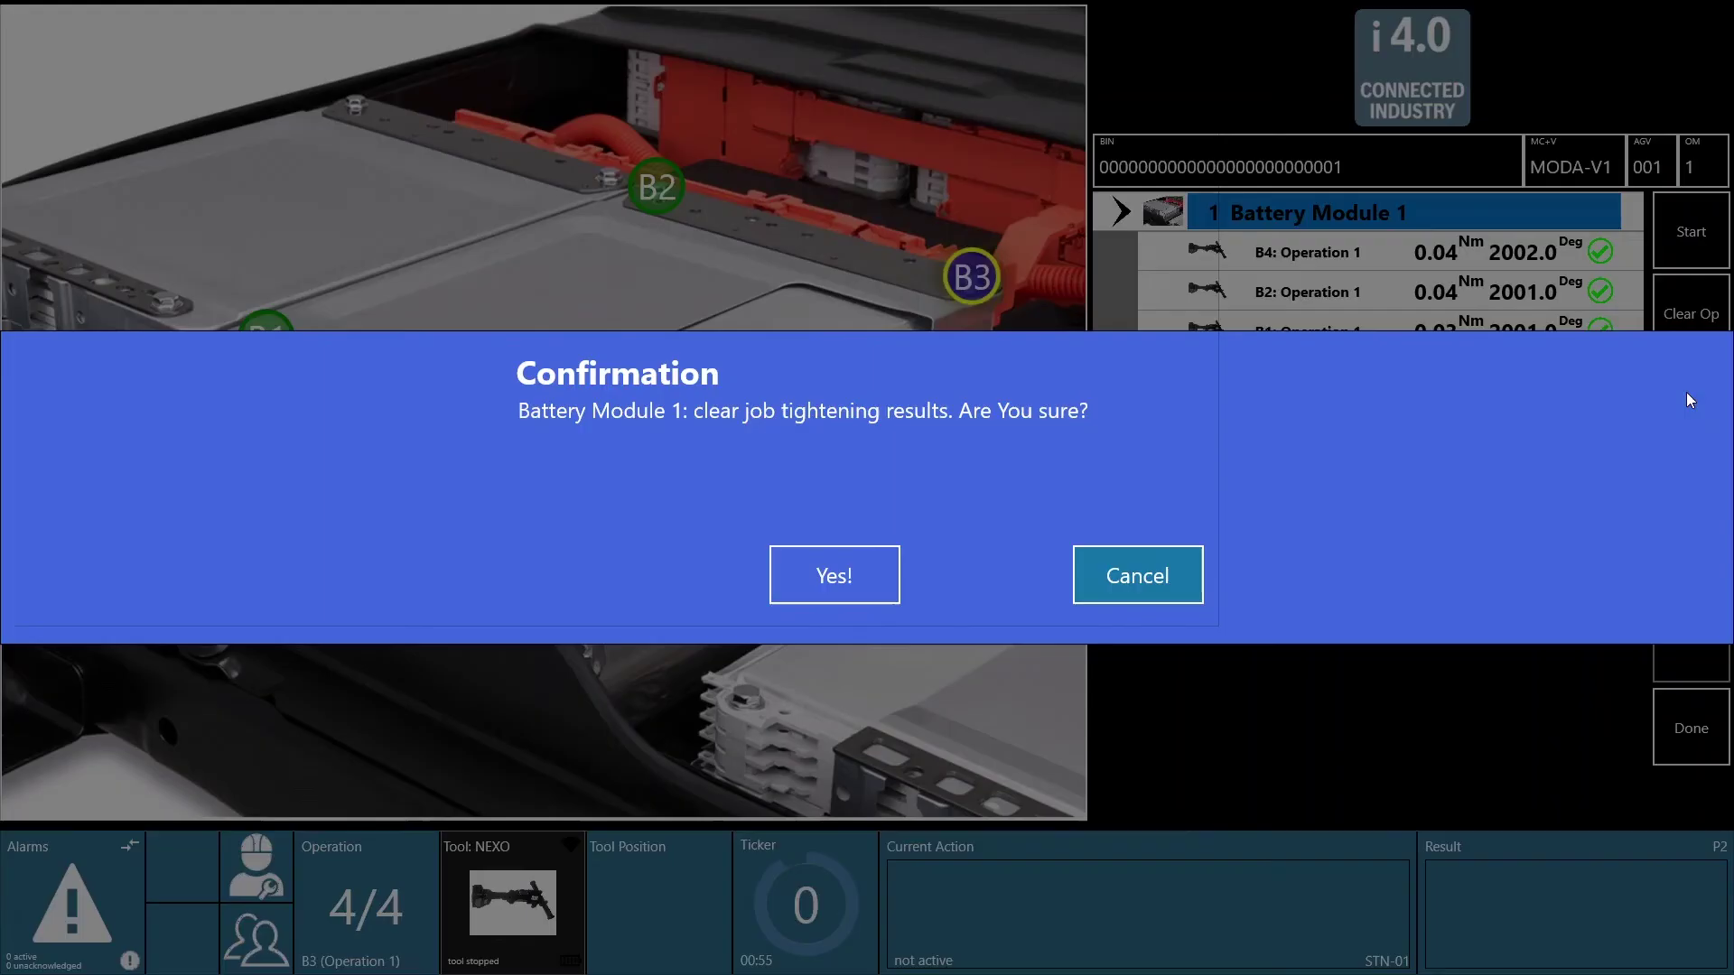
click(854, 574)
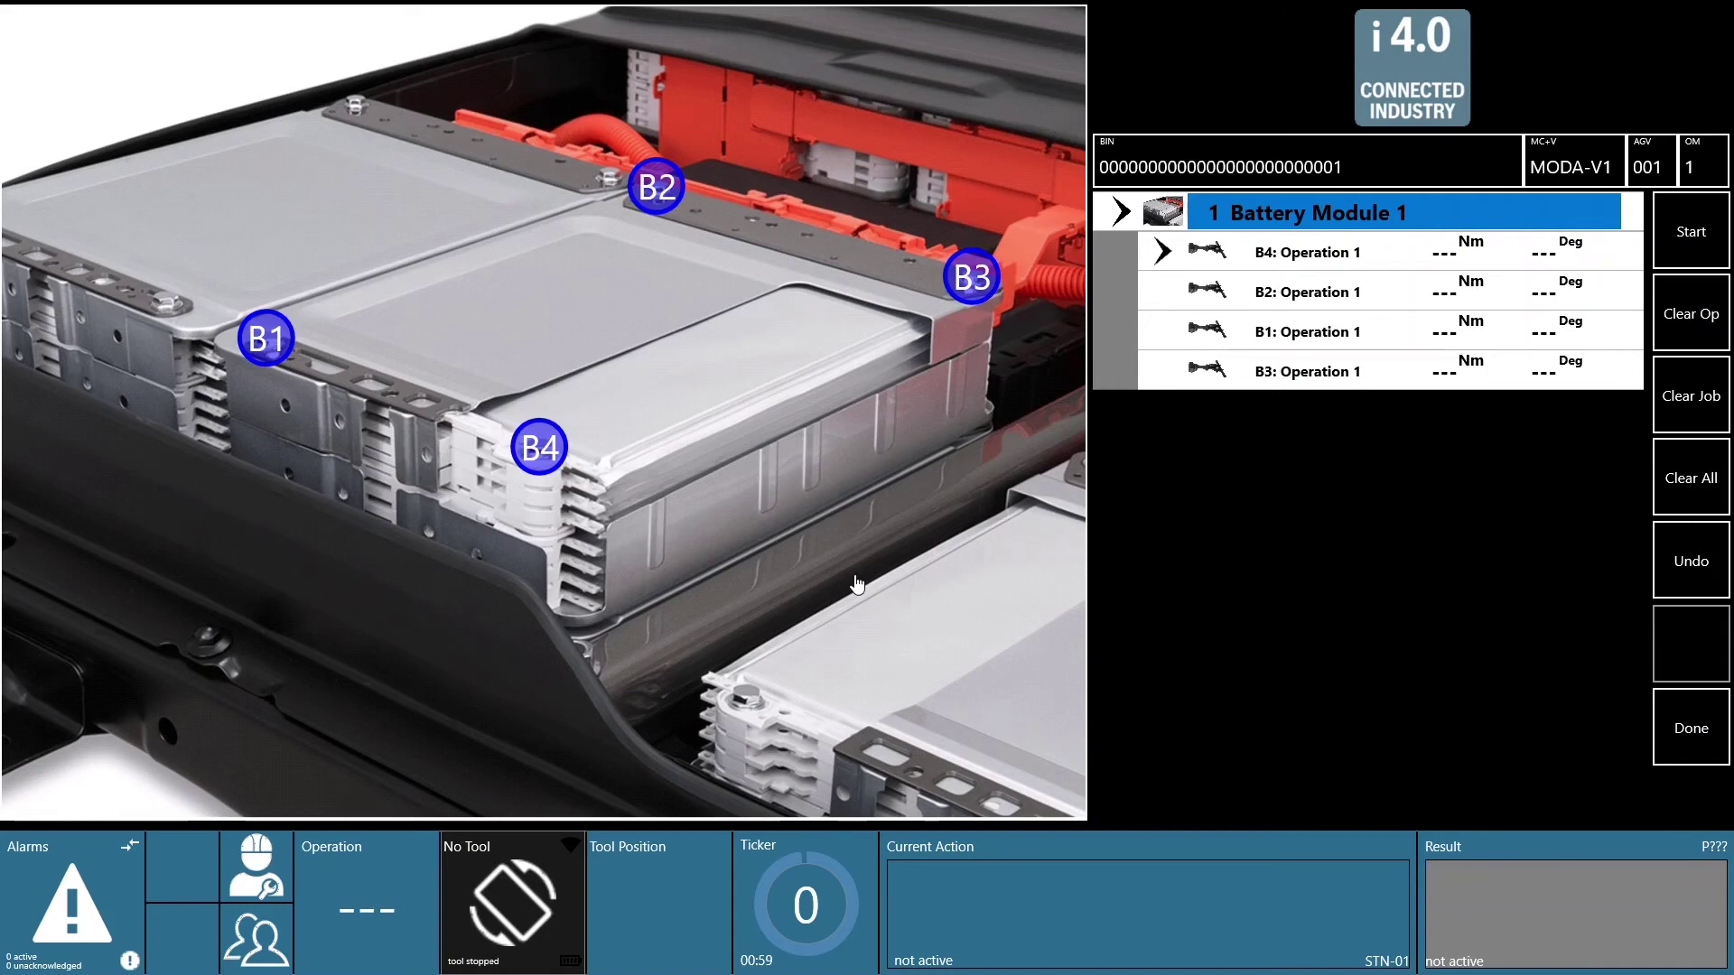